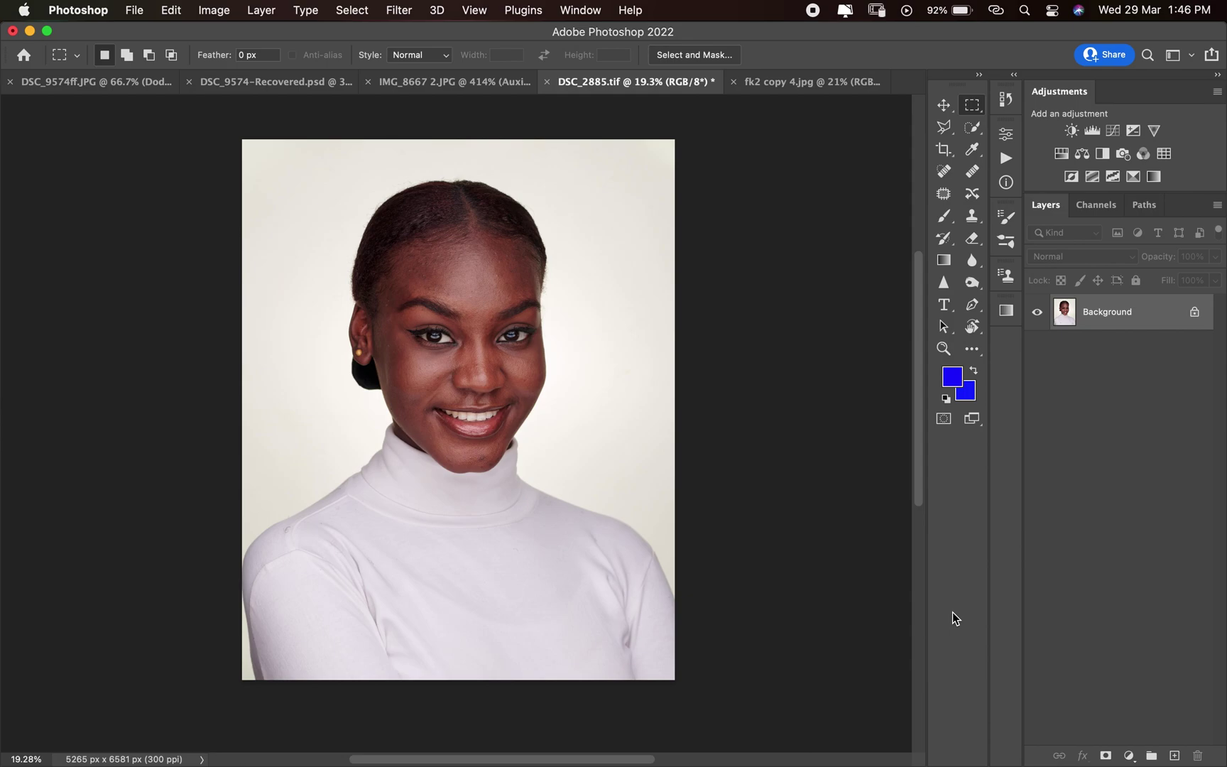
- Compare the unedited portrait DSC_2885.tif with the retouched version fk2 copy 4.jpg at close range
{"action": "scroll", "coordinate": [476, 375], "scroll_direction": "up", "scroll_amount": 5}
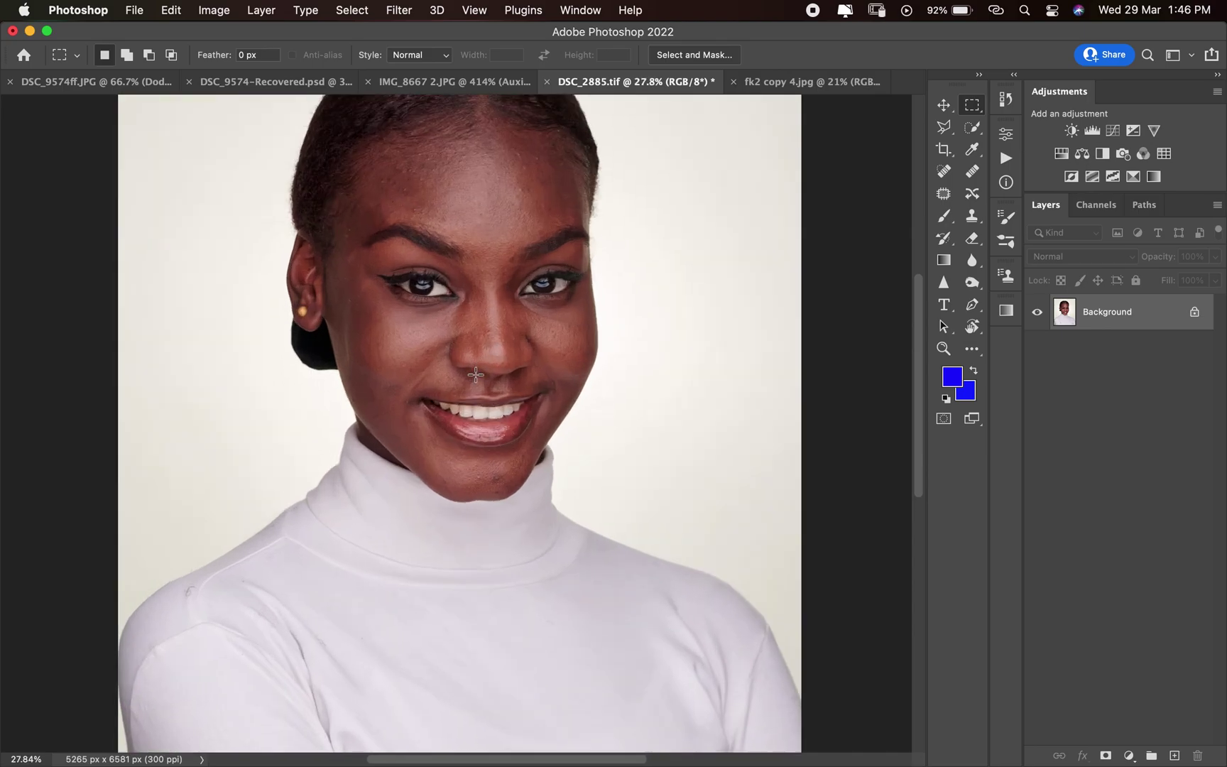
{"action": "scroll", "coordinate": [476, 375], "scroll_direction": "up", "scroll_amount": 2}
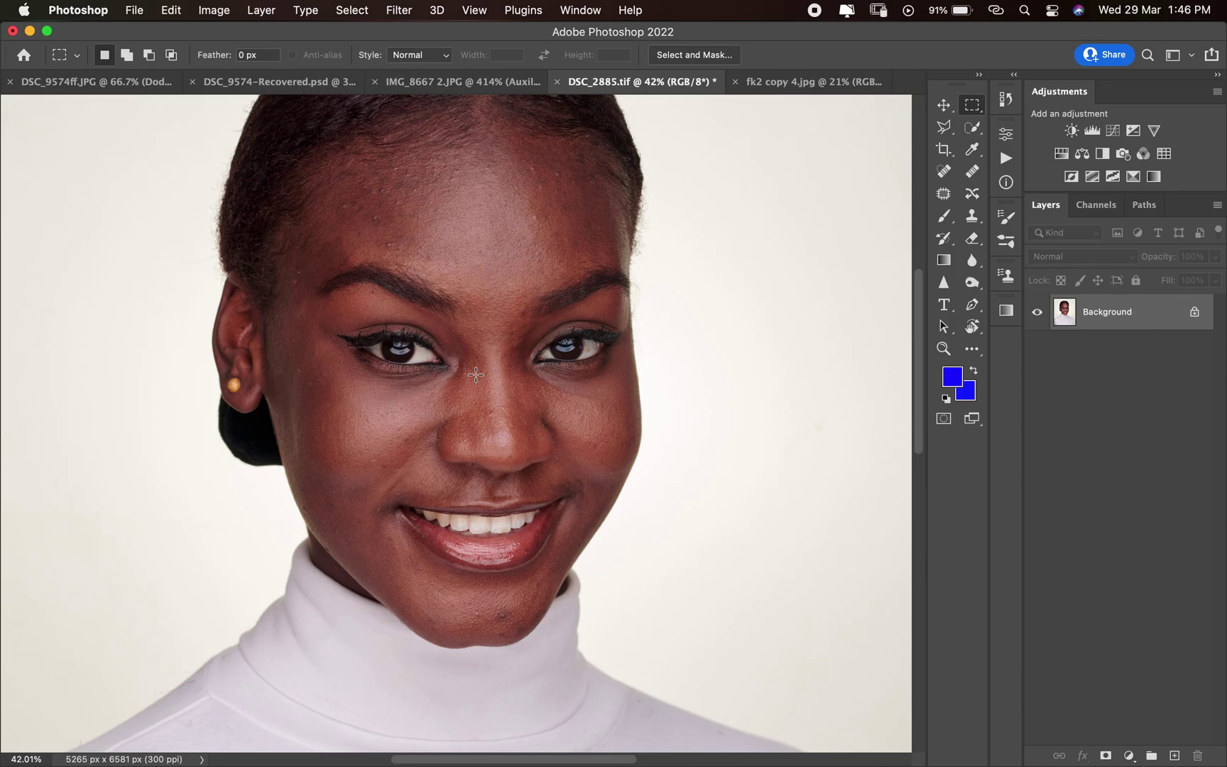
{"action": "left_click", "coordinate": [790, 90]}
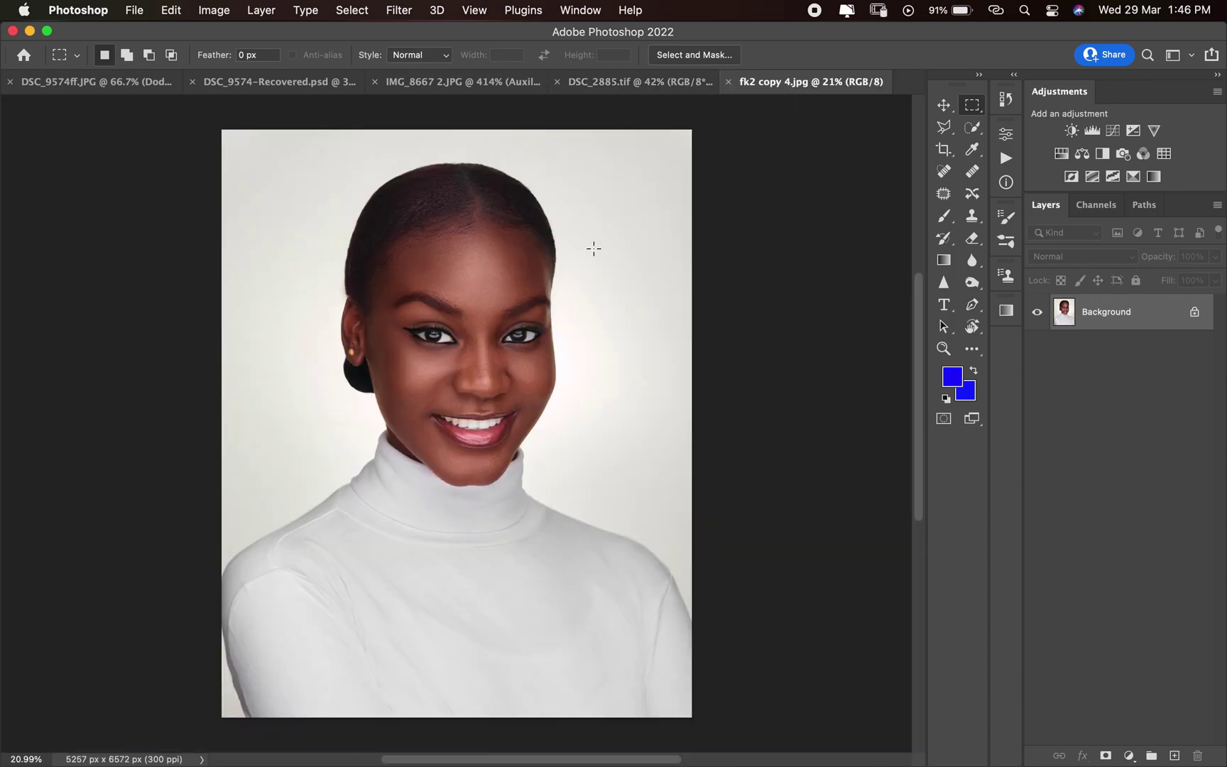
{"action": "scroll", "coordinate": [593, 248], "scroll_direction": "up", "scroll_amount": 5}
{"action": "scroll", "coordinate": [594, 249], "scroll_direction": "up", "scroll_amount": 2}
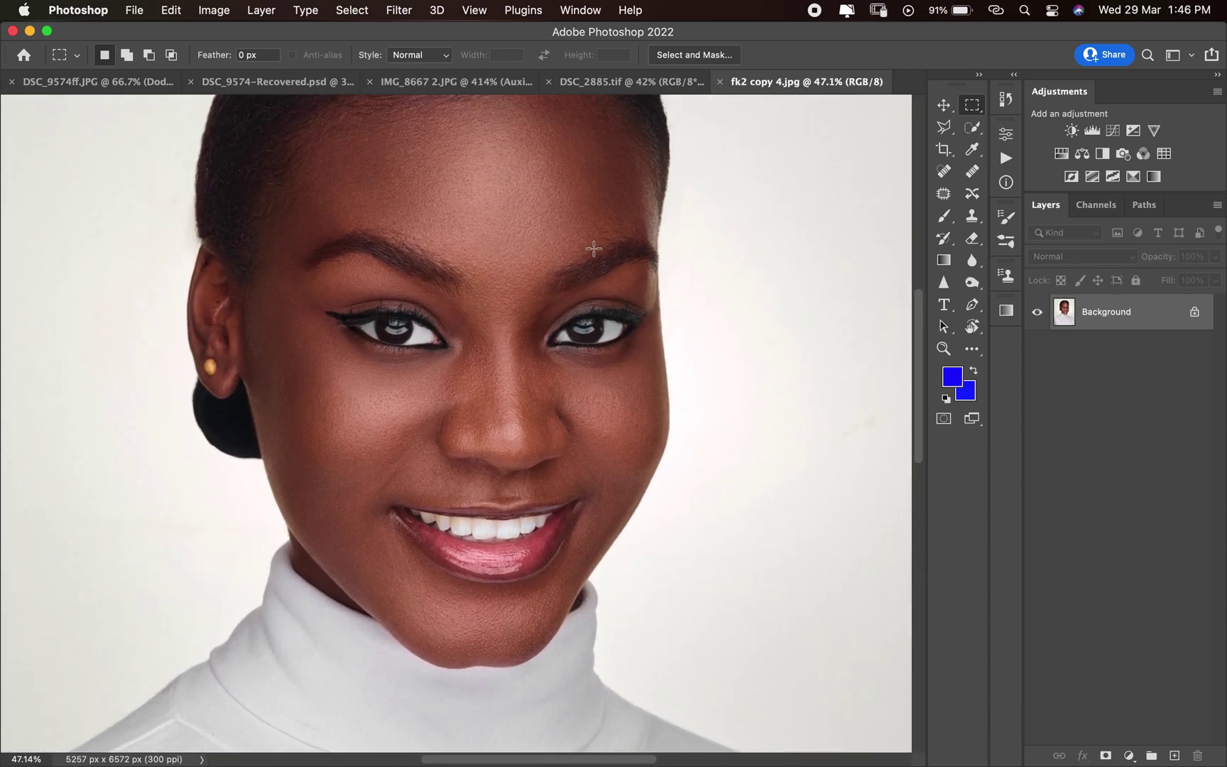
{"action": "scroll", "coordinate": [594, 249], "scroll_direction": "up", "scroll_amount": 1}
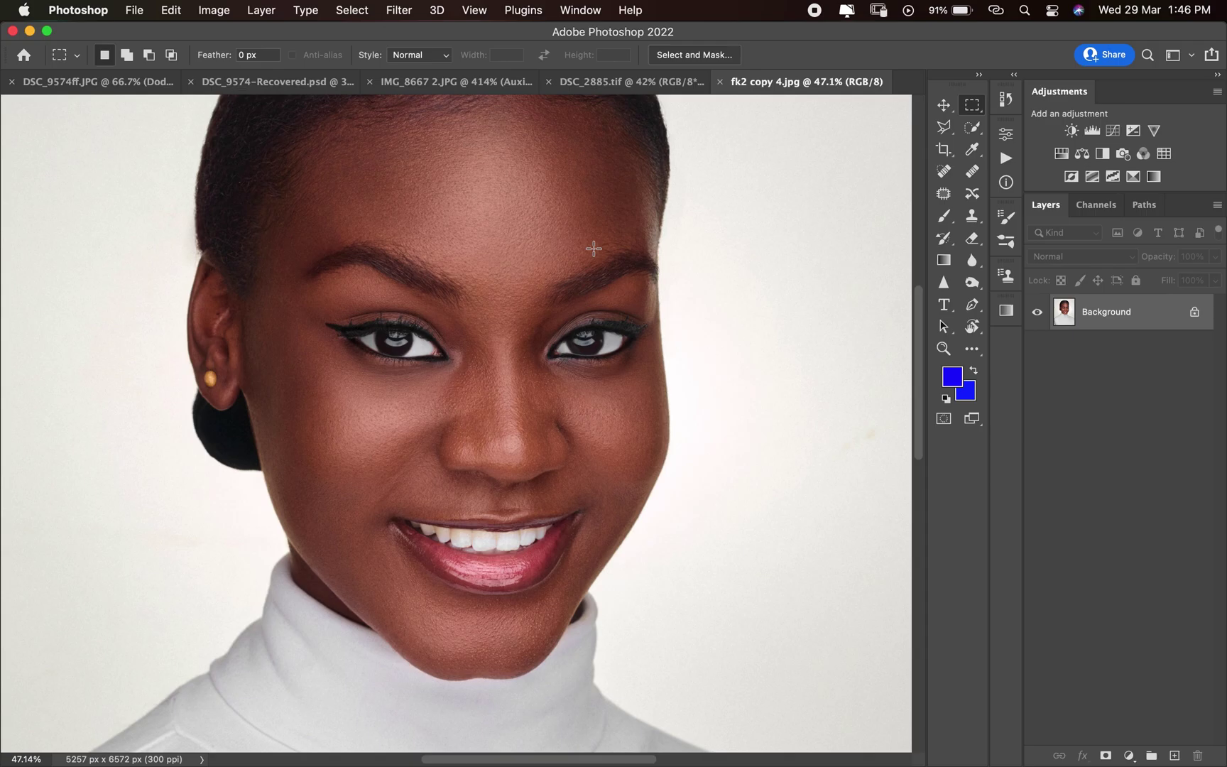
{"action": "left_click", "coordinate": [605, 82]}
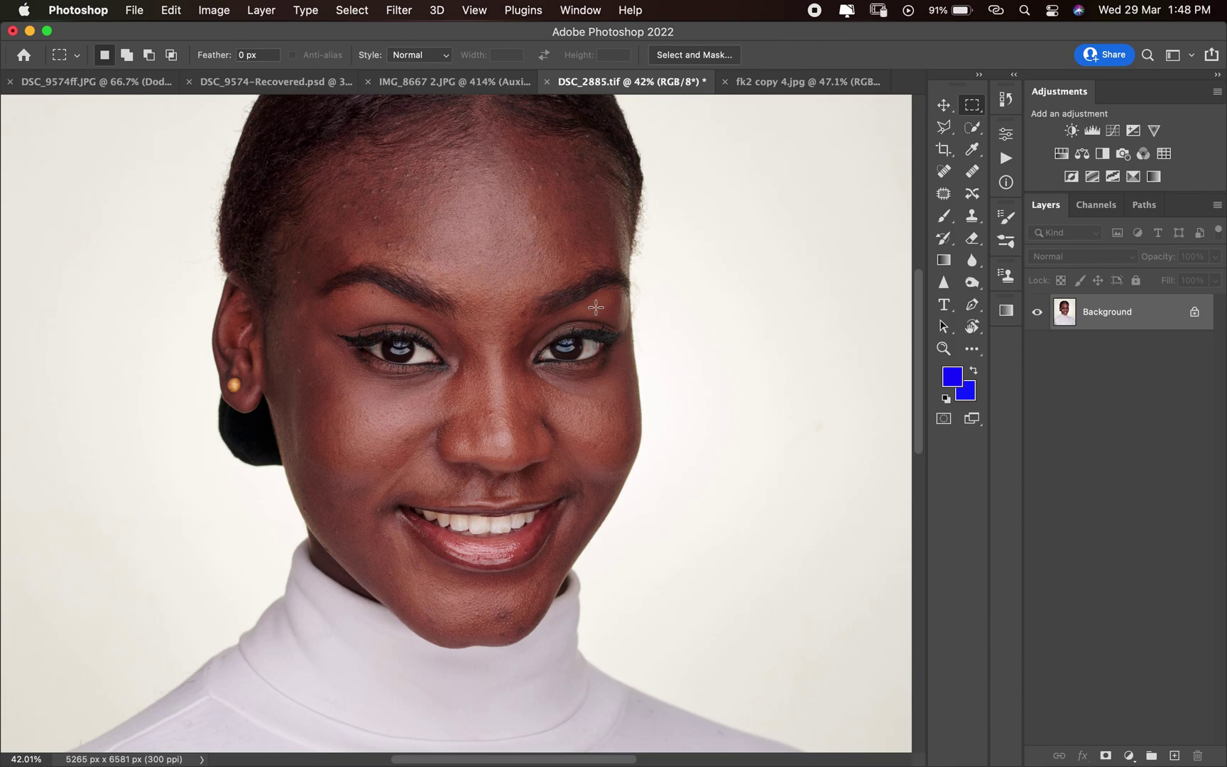
- Examine the facial skin in DSC_2885.tif at several magnifications for blemishes and uneven texture
{"action": "key", "text": "super+minus"}
{"action": "key", "text": "super+minus"}
{"action": "key", "text": "super+minus"}
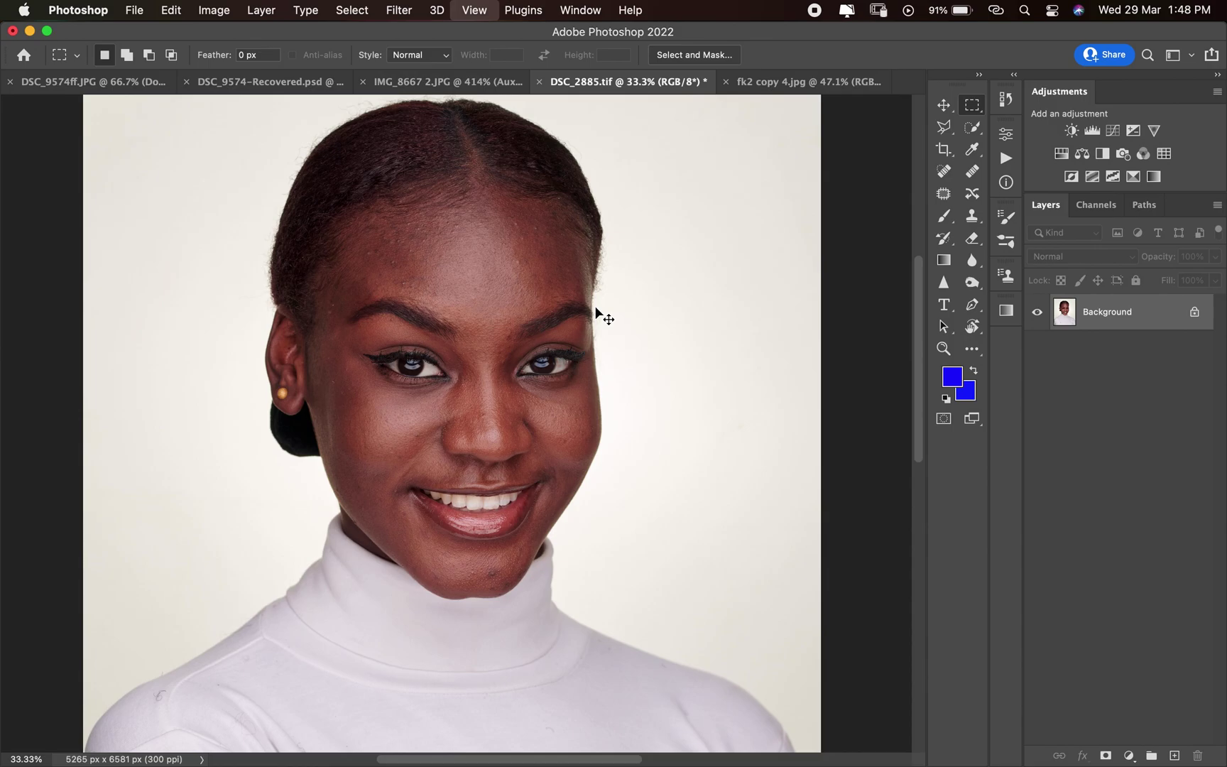
{"action": "key", "text": "super+plus"}
{"action": "key", "text": "super+plus"}
{"action": "key", "text": "super+plus"}
{"action": "key", "text": "super+plus"}
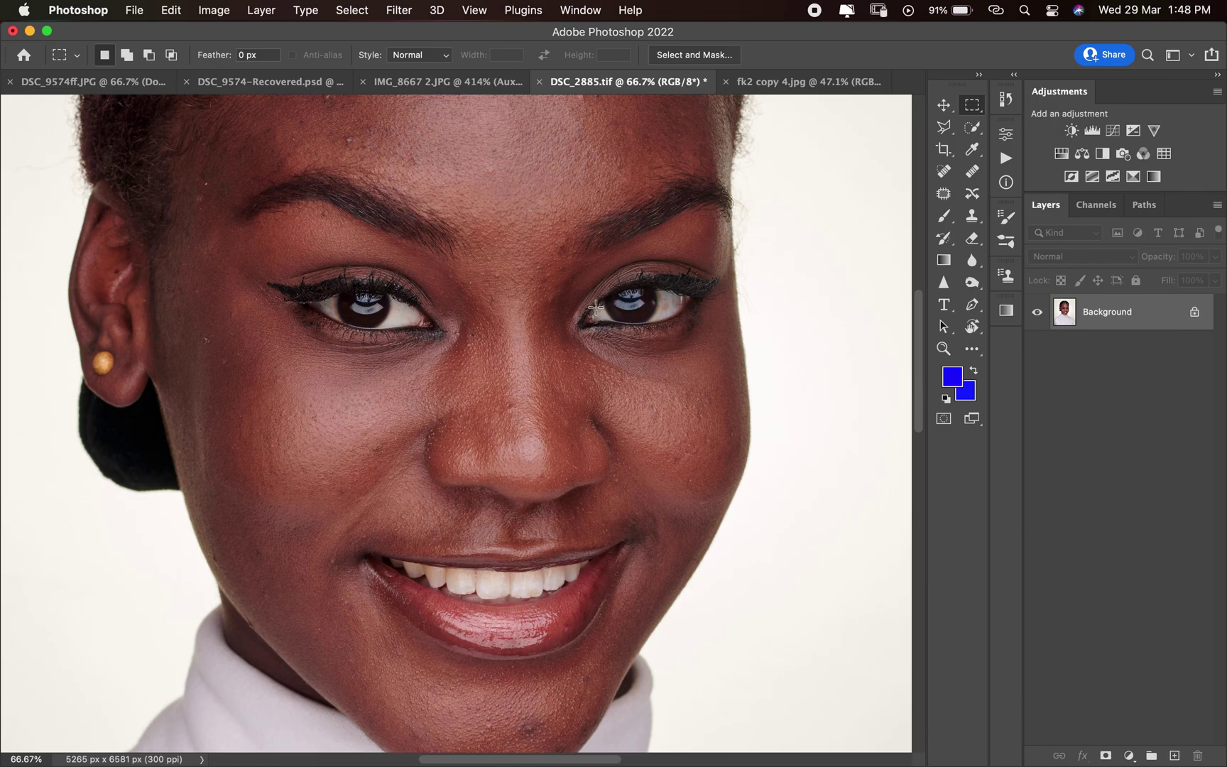
{"action": "key", "text": "super+0"}
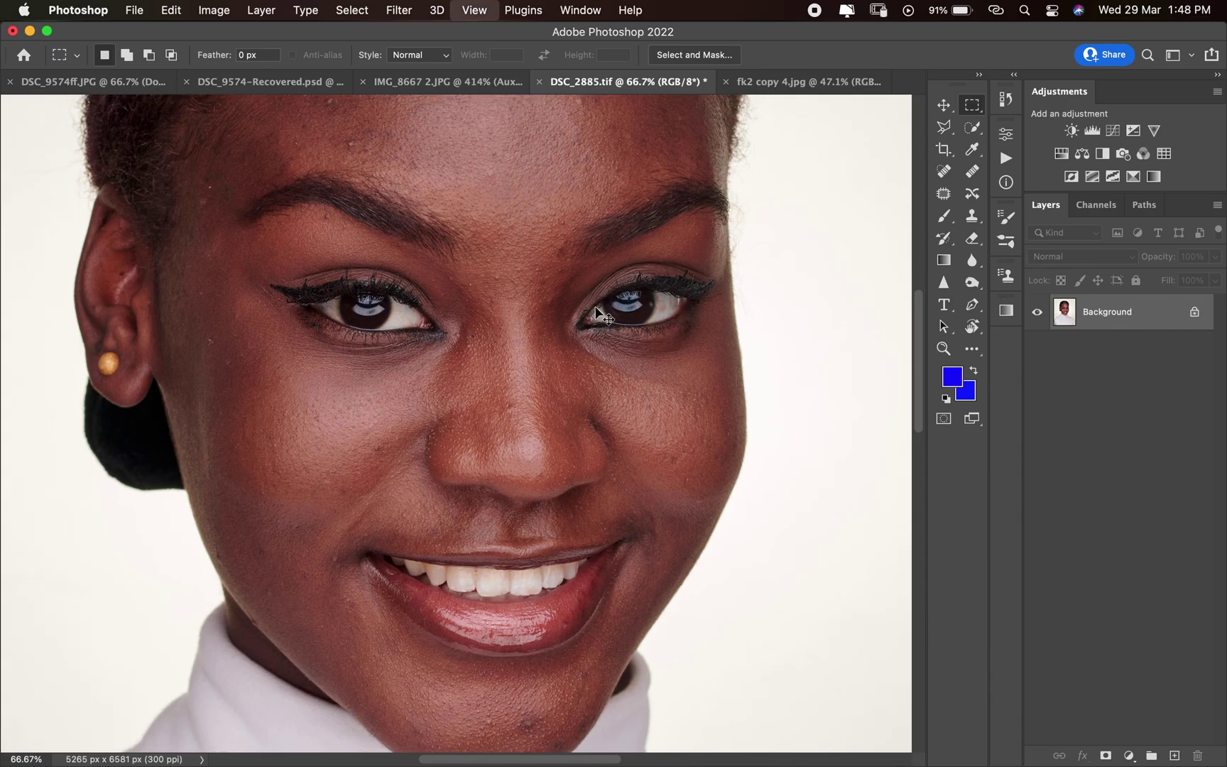
{"action": "key", "text": "super+plus"}
{"action": "key", "text": "super+plus"}
{"action": "key", "text": "super+plus"}
{"action": "key", "text": "super+plus"}
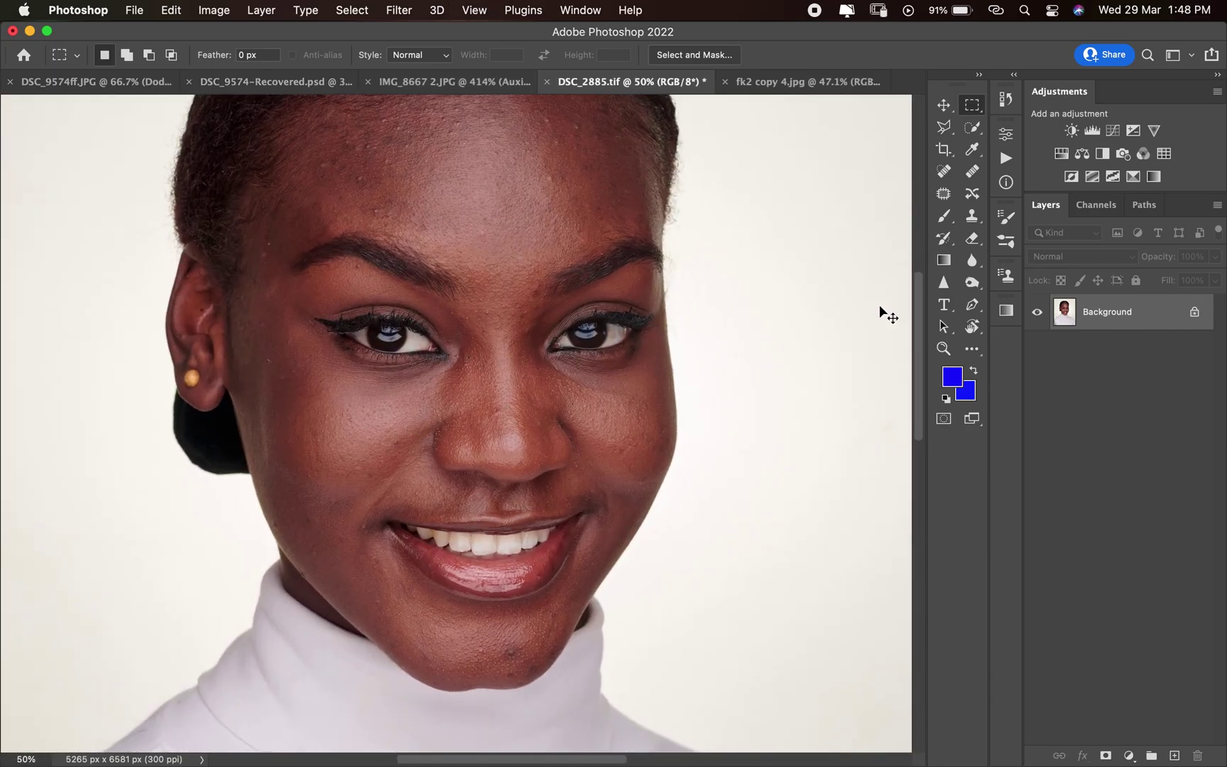
- Run the Basic Frequency Separation action on the portrait with a Gaussian Blur radius of 14.0 pixels
{"action": "left_click", "coordinate": [1007, 157]}
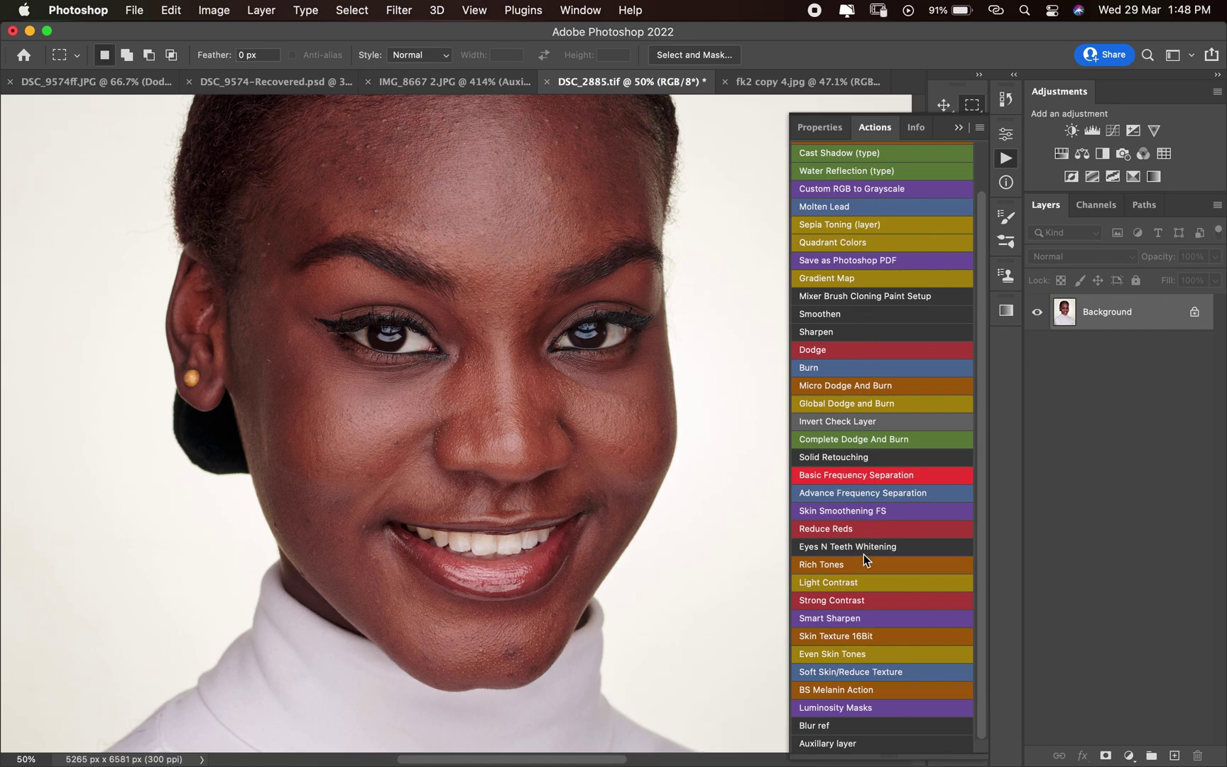
{"action": "left_click", "coordinate": [852, 332]}
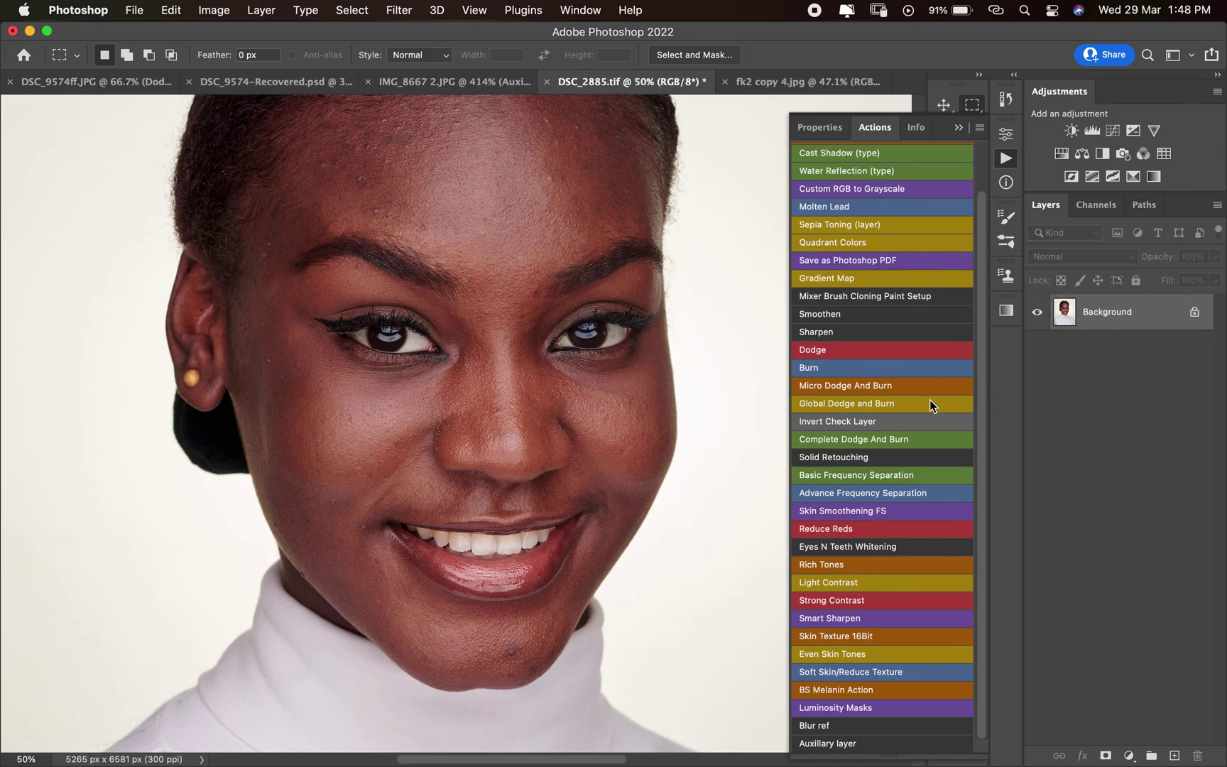
{"action": "left_click", "coordinate": [862, 476]}
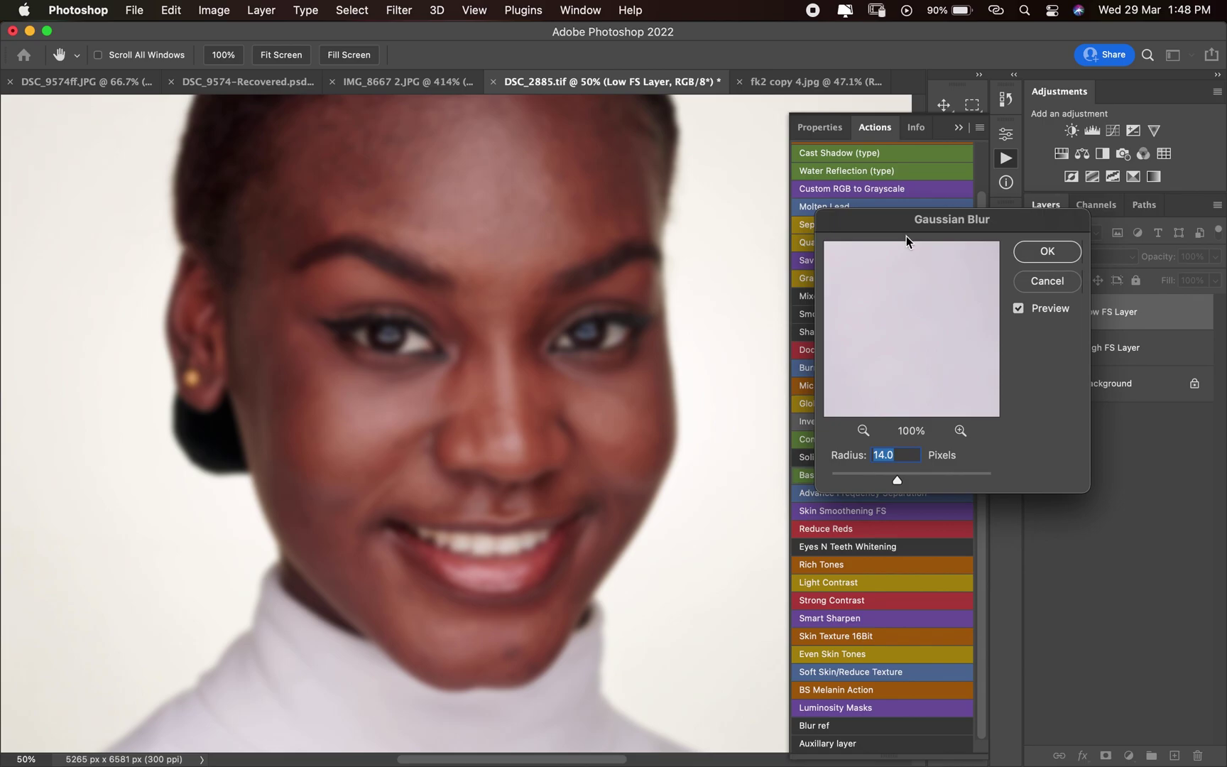
{"action": "left_click", "coordinate": [1047, 250]}
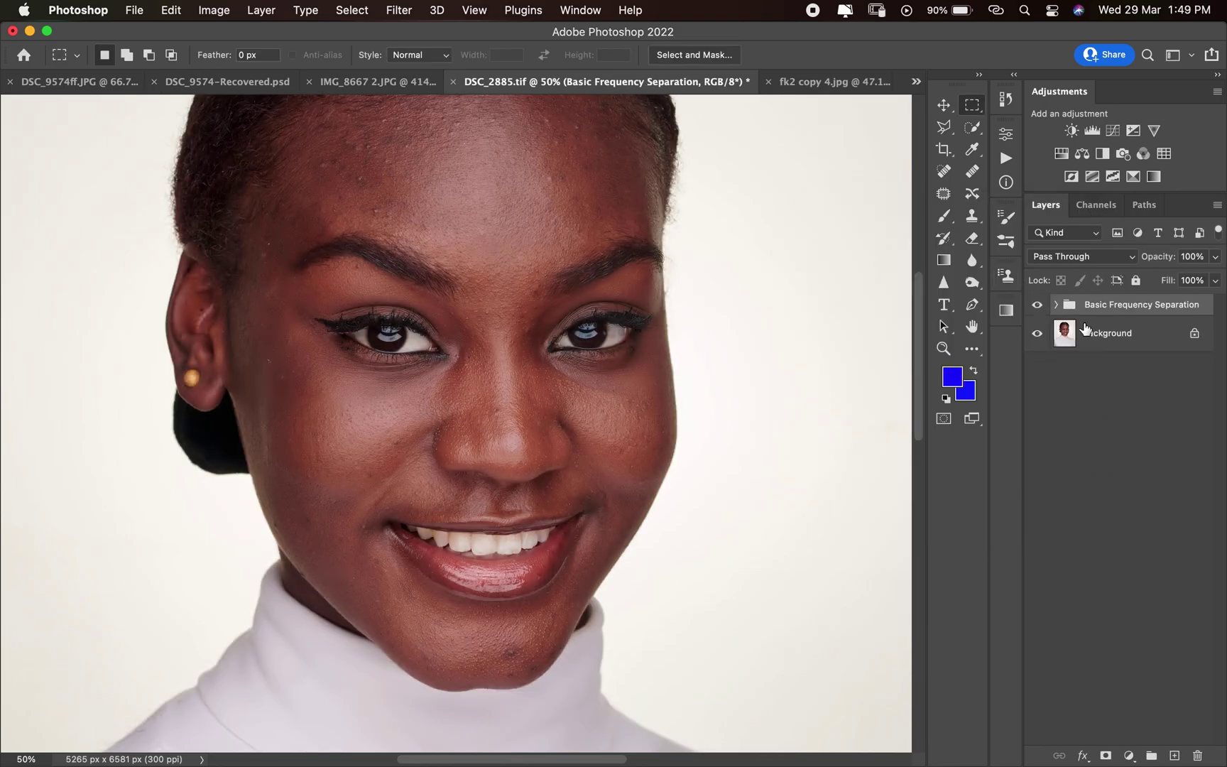
- Expand the Basic Frequency Separation group and rename its High FS Layer to Texture
{"action": "left_click", "coordinate": [1057, 305]}
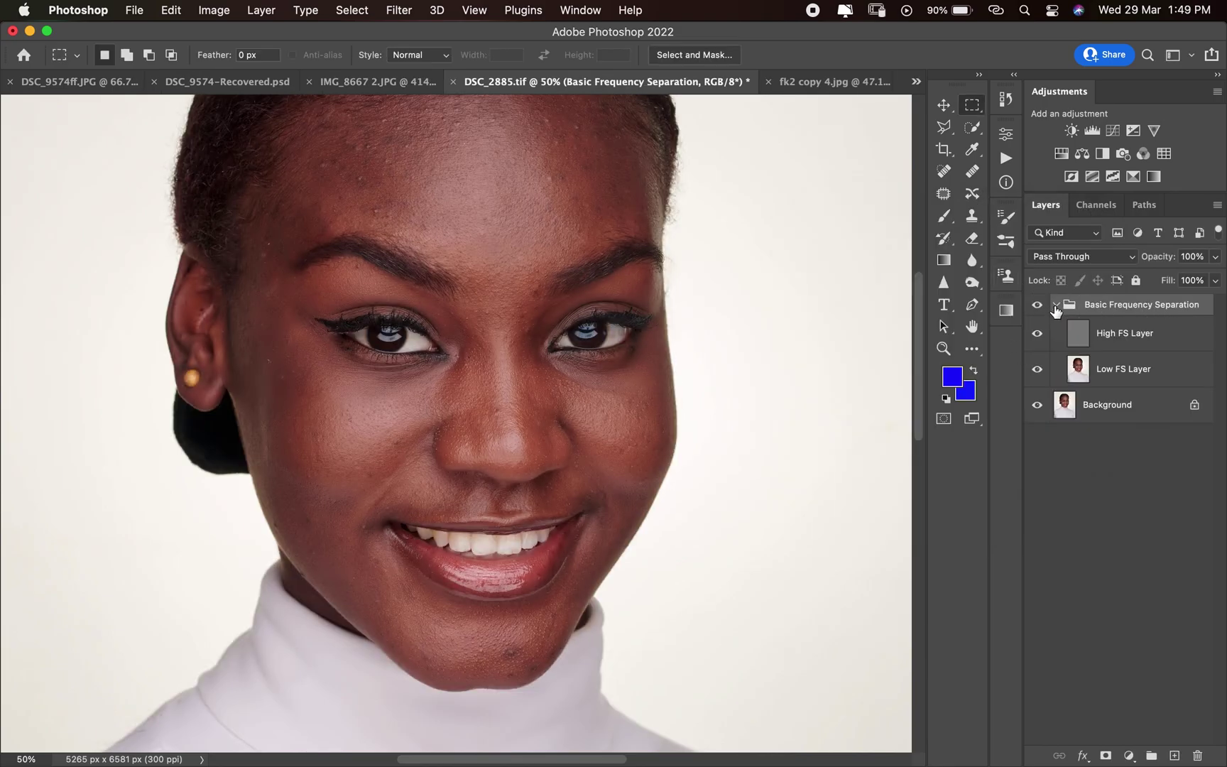
{"action": "left_click", "coordinate": [1100, 342]}
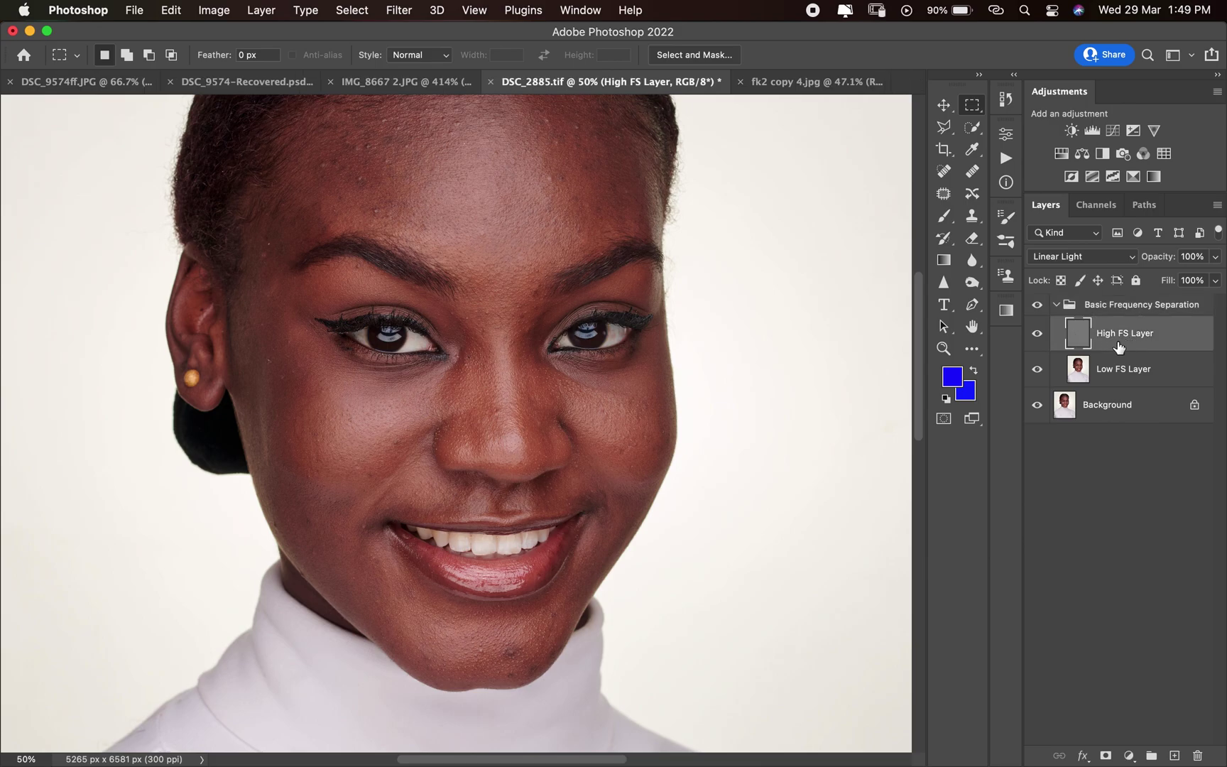
{"action": "double_click", "coordinate": [1118, 340]}
{"action": "type", "text": "Texture"}
{"action": "key", "text": "Return"}
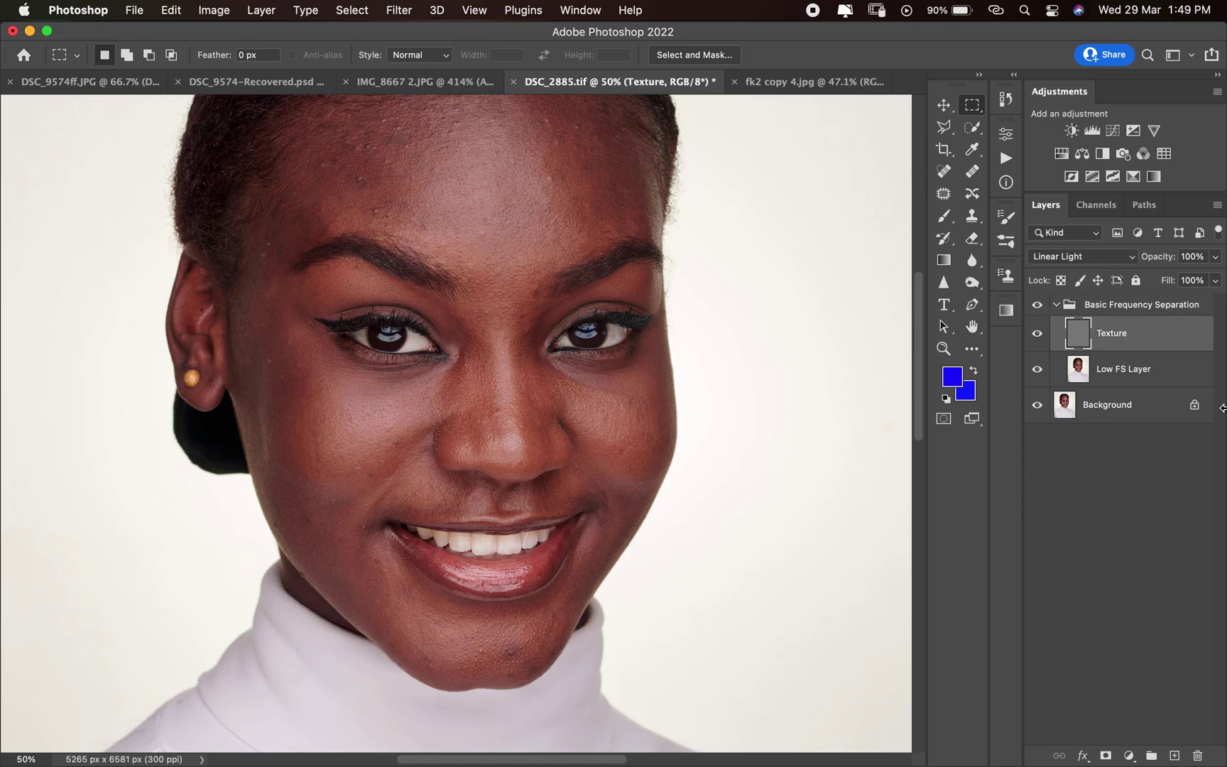
- Rename the Low FS Layer to Color
{"action": "double_click", "coordinate": [1110, 369]}
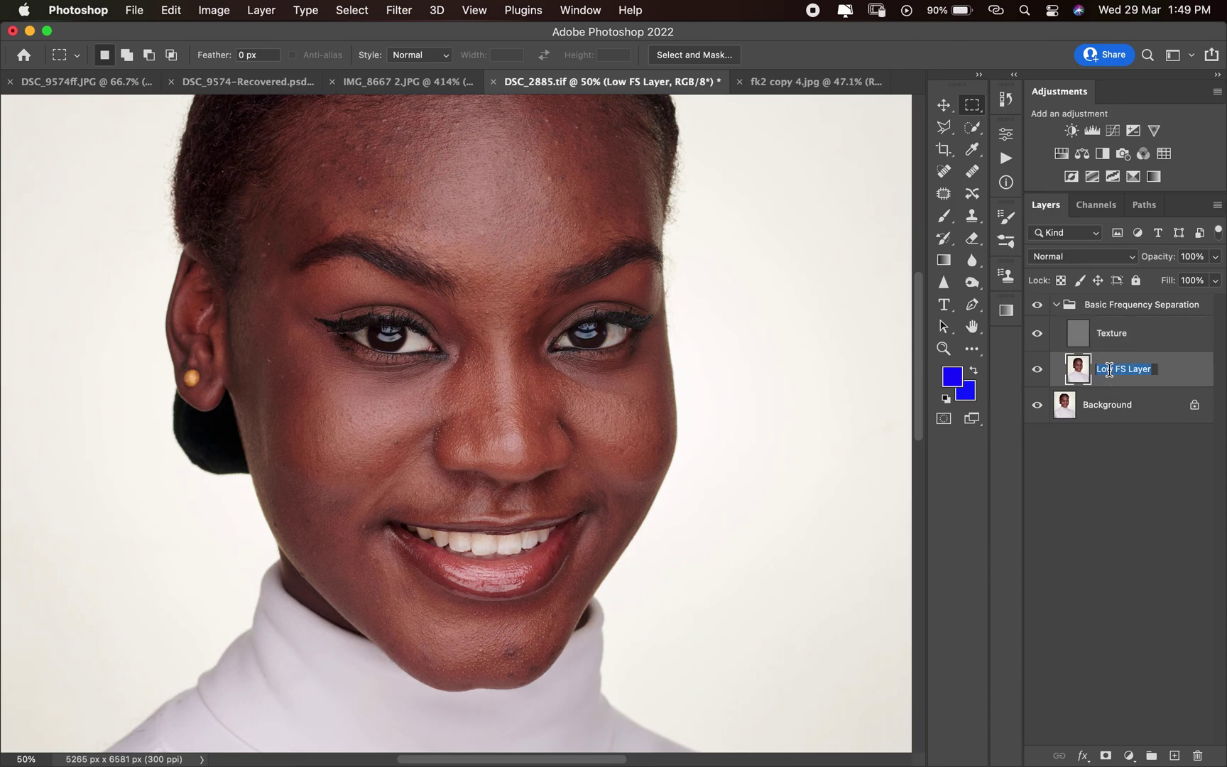
{"action": "type", "text": "Clo"}
{"action": "key", "text": "BackSpace"}
{"action": "key", "text": "BackSpace"}
{"action": "type", "text": "olor"}
{"action": "key", "text": "Return"}
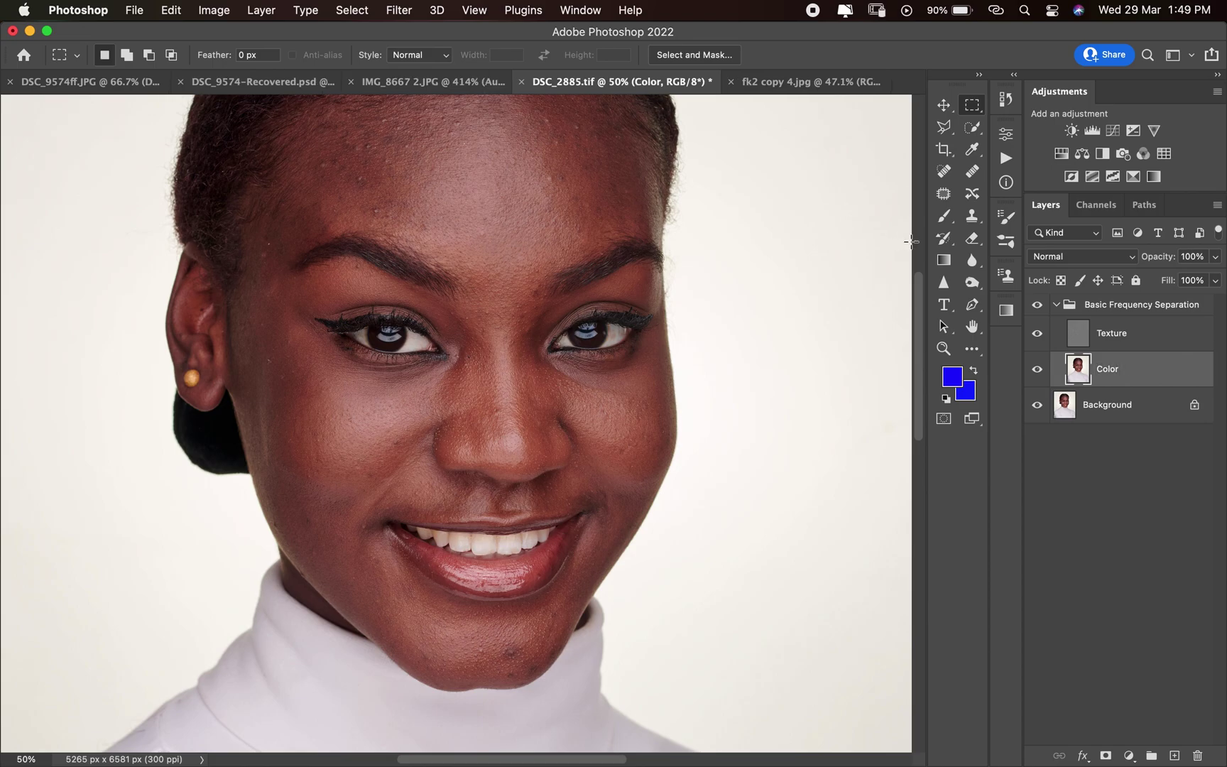
- On the Texture layer, cover the blemishes on the left half of the forehead and temple using the Clone Stamp at brush size 50
{"action": "left_click", "coordinate": [1121, 339]}
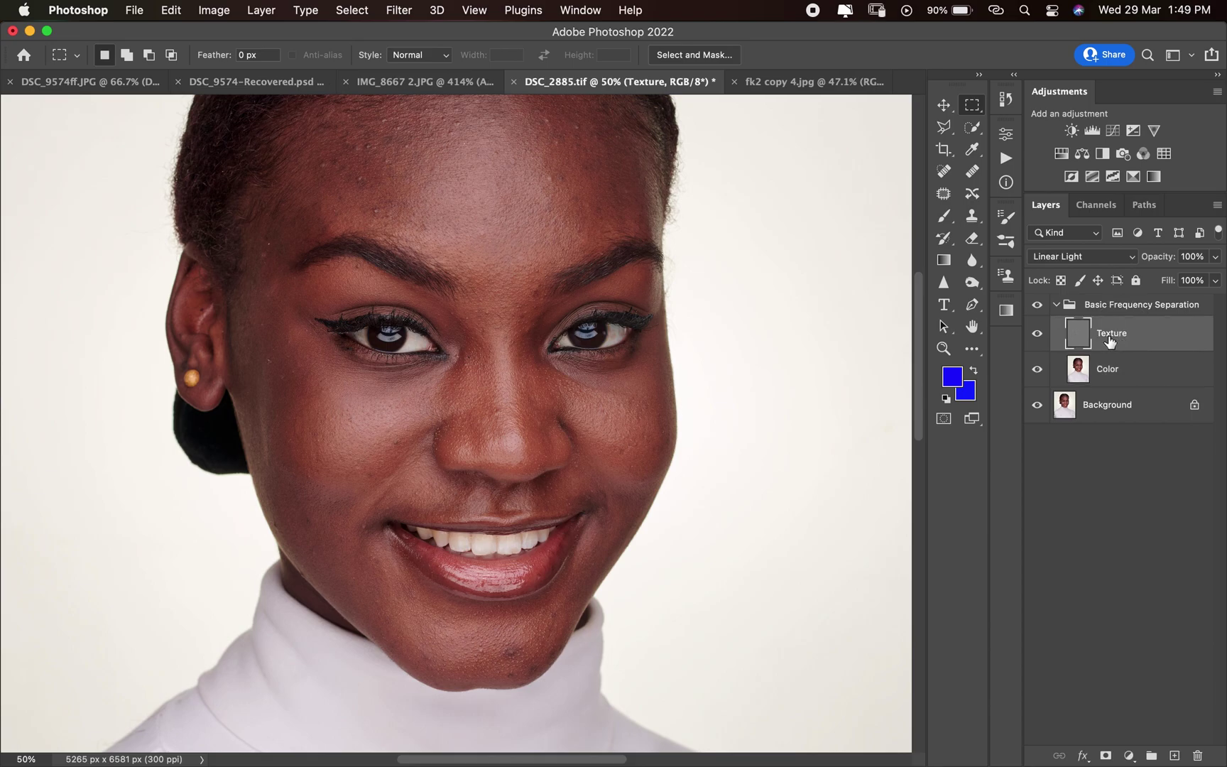
{"action": "left_click", "coordinate": [1113, 376]}
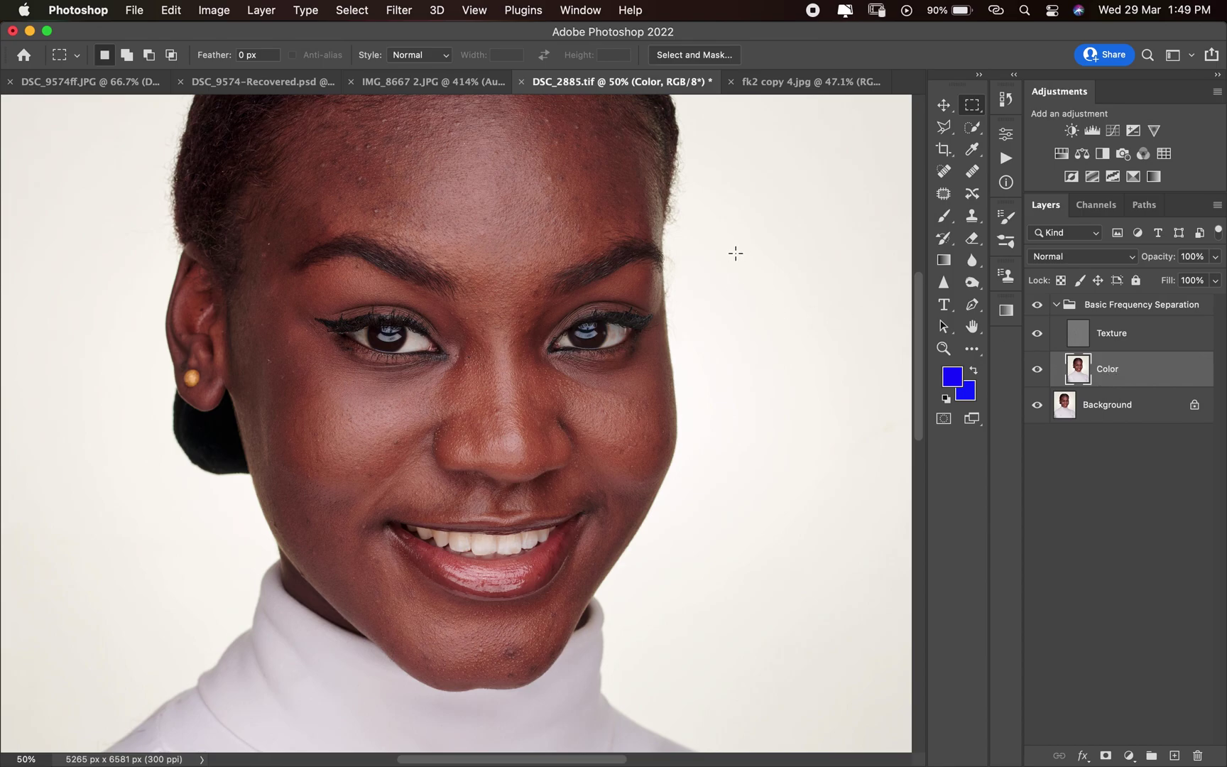
{"action": "left_click", "coordinate": [1093, 344]}
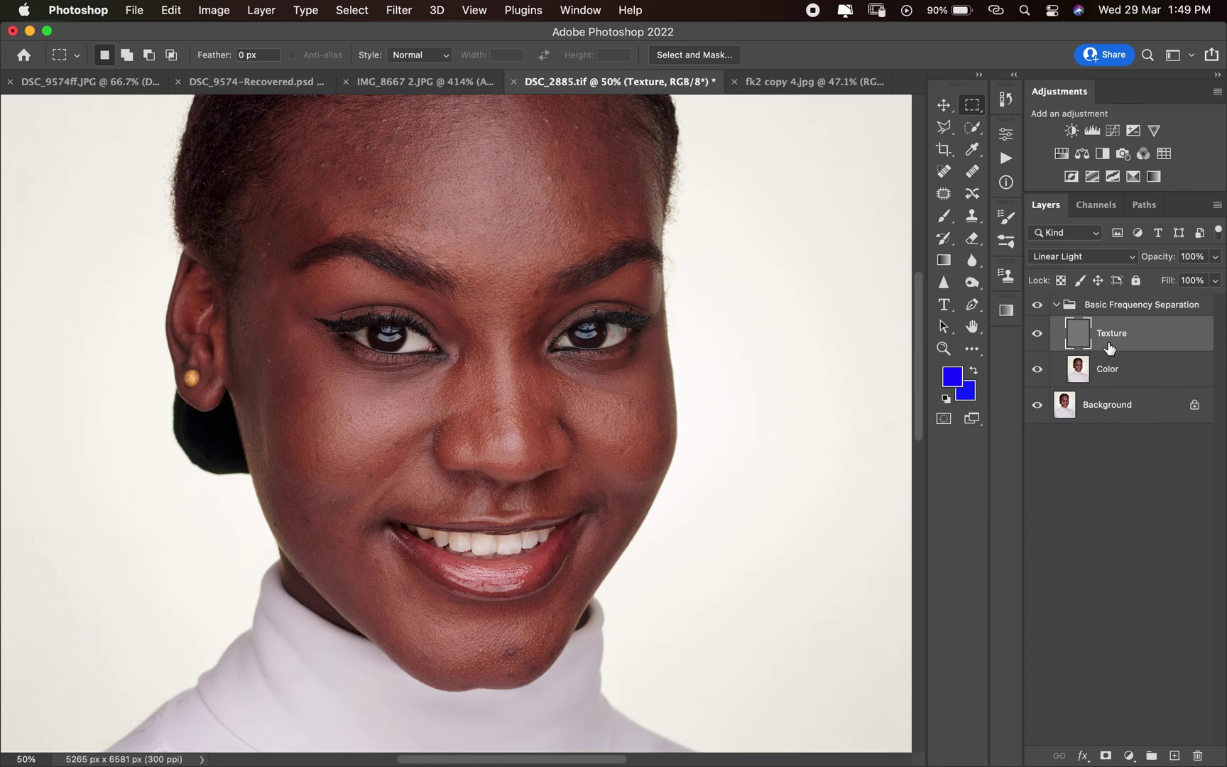
{"action": "left_click", "coordinate": [974, 219]}
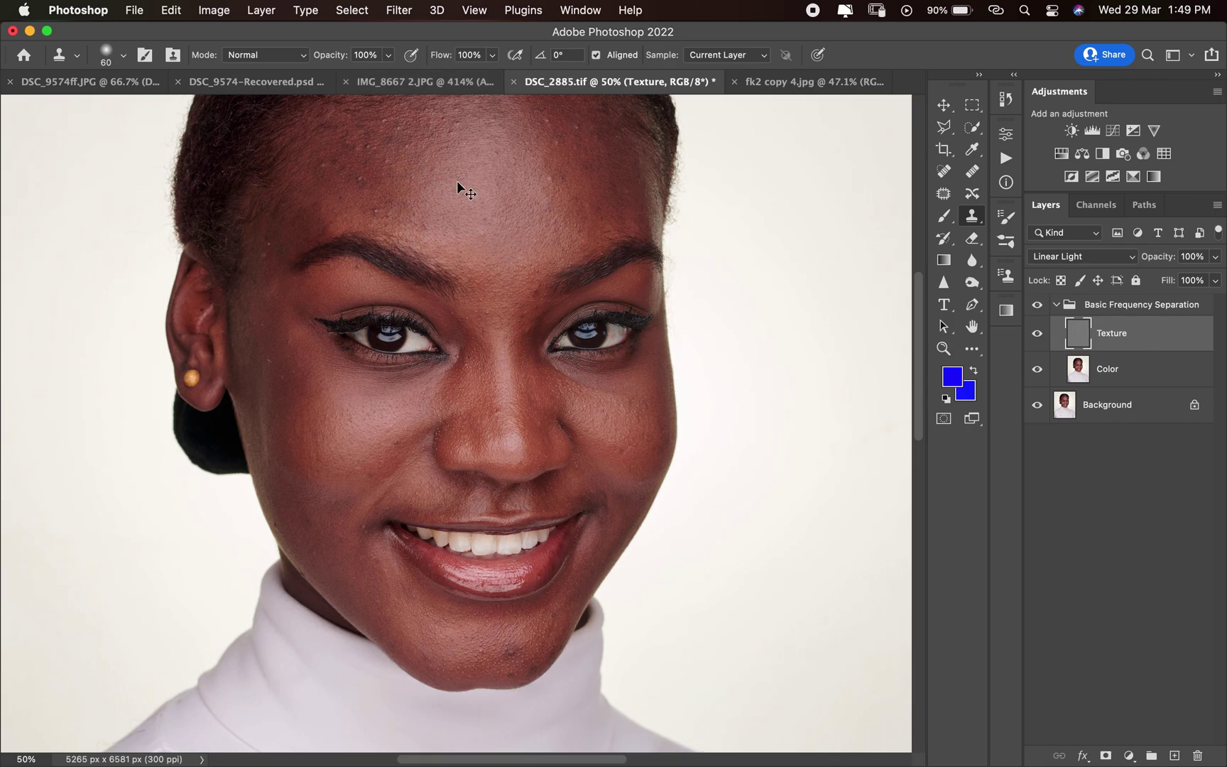
{"action": "key", "text": "super+minus"}
{"action": "key", "text": "super+minus"}
{"action": "key", "text": "super+minus"}
{"action": "key", "text": "super+plus"}
{"action": "key", "text": "super+plus"}
{"action": "key", "text": "super+plus"}
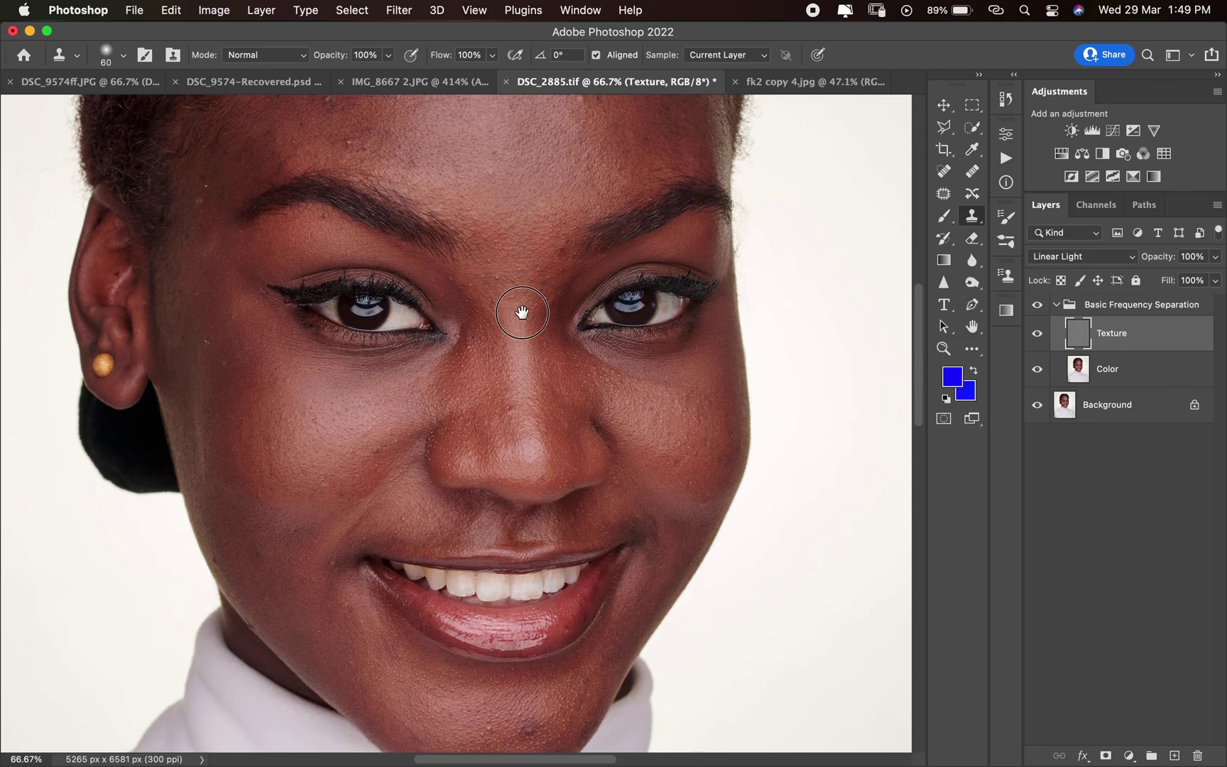
{"action": "key", "text": "super+plus"}
{"action": "scroll", "coordinate": [562, 447], "scroll_direction": "up", "scroll_amount": 3}
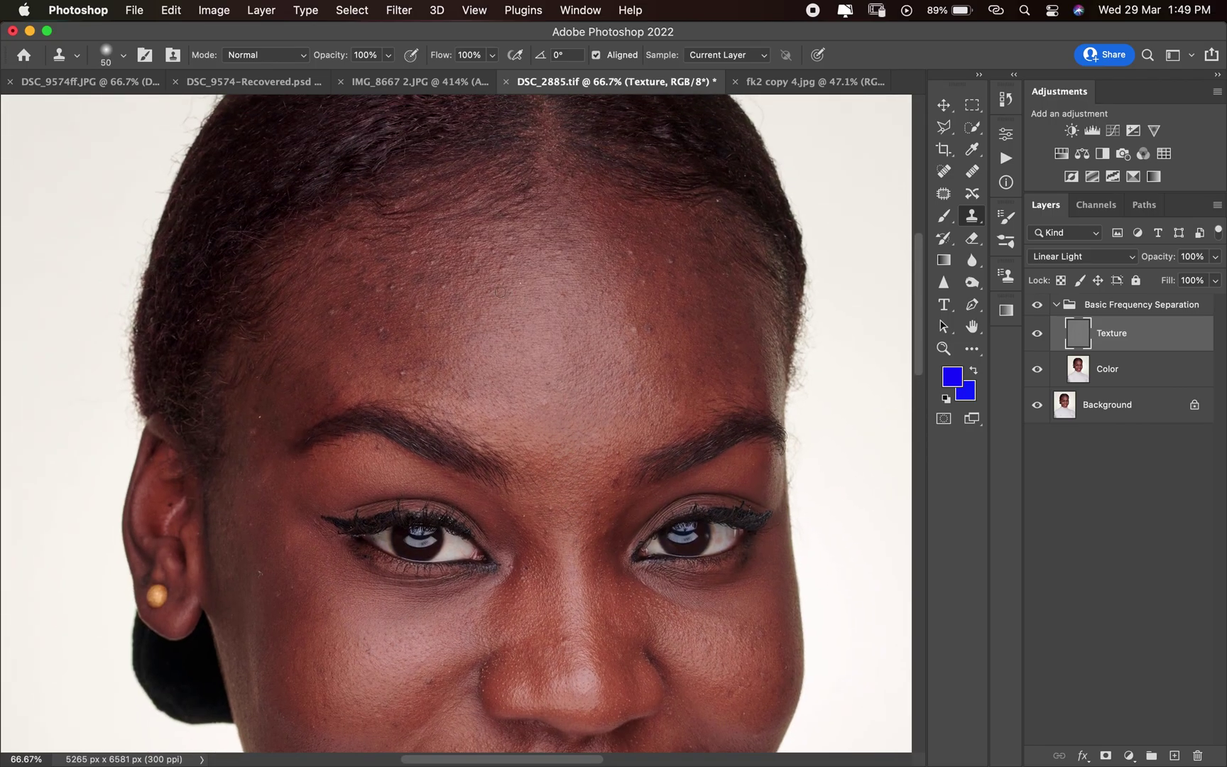
{"action": "left_click", "coordinate": [332, 323], "text": "alt"}
{"action": "left_click", "coordinate": [329, 311]}
{"action": "mouse_move", "coordinate": [329, 311]}
{"action": "left_mouse_down"}
{"action": "mouse_move", "coordinate": [359, 317]}
{"action": "mouse_move", "coordinate": [360, 338]}
{"action": "mouse_move", "coordinate": [387, 338]}
{"action": "mouse_move", "coordinate": [363, 287]}
{"action": "mouse_move", "coordinate": [377, 299]}
{"action": "mouse_move", "coordinate": [394, 280]}
{"action": "mouse_move", "coordinate": [419, 303]}
{"action": "left_mouse_up"}
{"action": "left_click", "coordinate": [339, 310]}
{"action": "left_click", "coordinate": [419, 360], "text": "alt"}
{"action": "mouse_move", "coordinate": [408, 388]}
{"action": "left_mouse_down"}
{"action": "mouse_move", "coordinate": [416, 377]}
{"action": "mouse_move", "coordinate": [417, 393]}
{"action": "left_mouse_up"}
{"action": "left_click", "coordinate": [262, 449], "text": "alt"}
{"action": "mouse_move", "coordinate": [245, 432]}
{"action": "left_mouse_down"}
{"action": "mouse_move", "coordinate": [269, 407]}
{"action": "mouse_move", "coordinate": [252, 427]}
{"action": "mouse_move", "coordinate": [272, 397]}
{"action": "mouse_move", "coordinate": [259, 367]}
{"action": "left_mouse_up"}
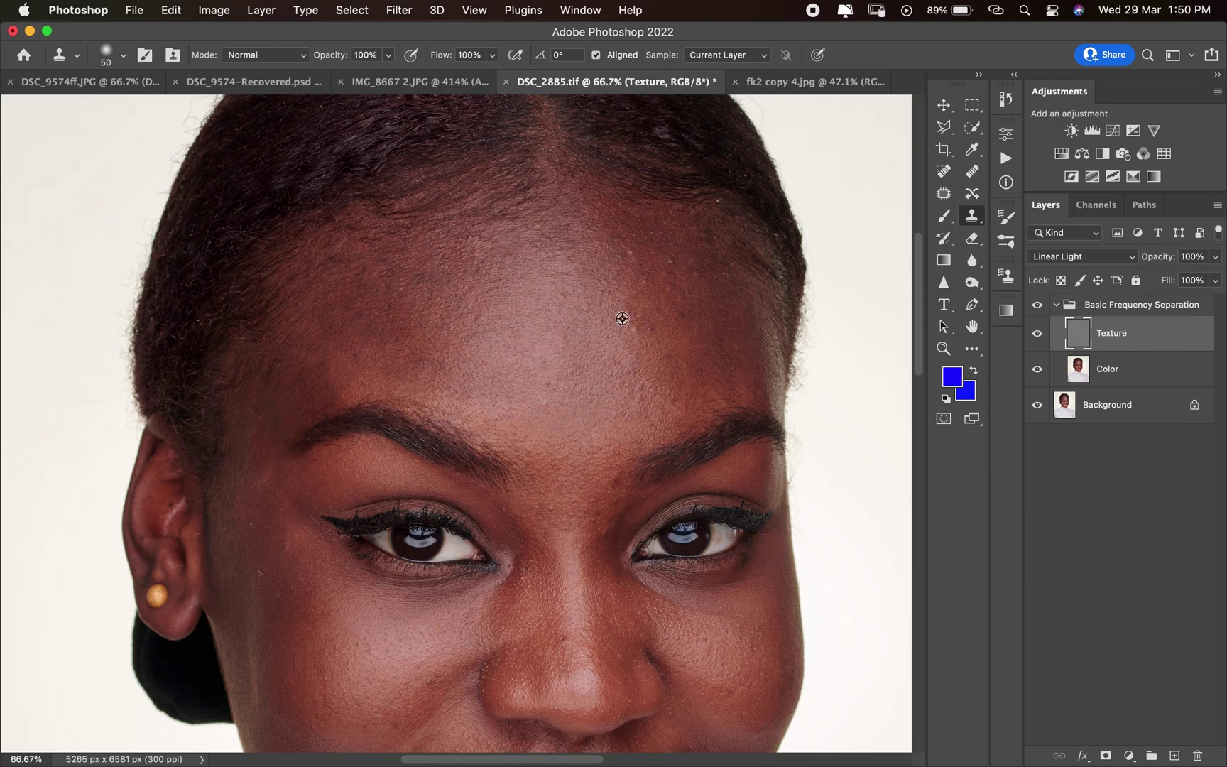
- Clone clean skin texture over the bumps on the right half of the forehead, above the eyebrow
{"action": "left_click", "coordinate": [634, 346], "text": "alt"}
{"action": "mouse_move", "coordinate": [624, 329]}
{"action": "left_mouse_down"}
{"action": "mouse_move", "coordinate": [650, 330]}
{"action": "mouse_move", "coordinate": [640, 267]}
{"action": "mouse_move", "coordinate": [671, 256]}
{"action": "mouse_move", "coordinate": [676, 276]}
{"action": "mouse_move", "coordinate": [624, 262]}
{"action": "left_mouse_up"}
{"action": "left_click", "coordinate": [667, 339], "text": "alt"}
{"action": "left_click", "coordinate": [684, 274], "text": "alt"}
{"action": "left_click", "coordinate": [636, 247], "text": "alt"}
- Clone smooth texture over the small spot between the outer eye corner and the visible ear
{"action": "scroll", "coordinate": [608, 335], "scroll_direction": "down", "scroll_amount": 4}
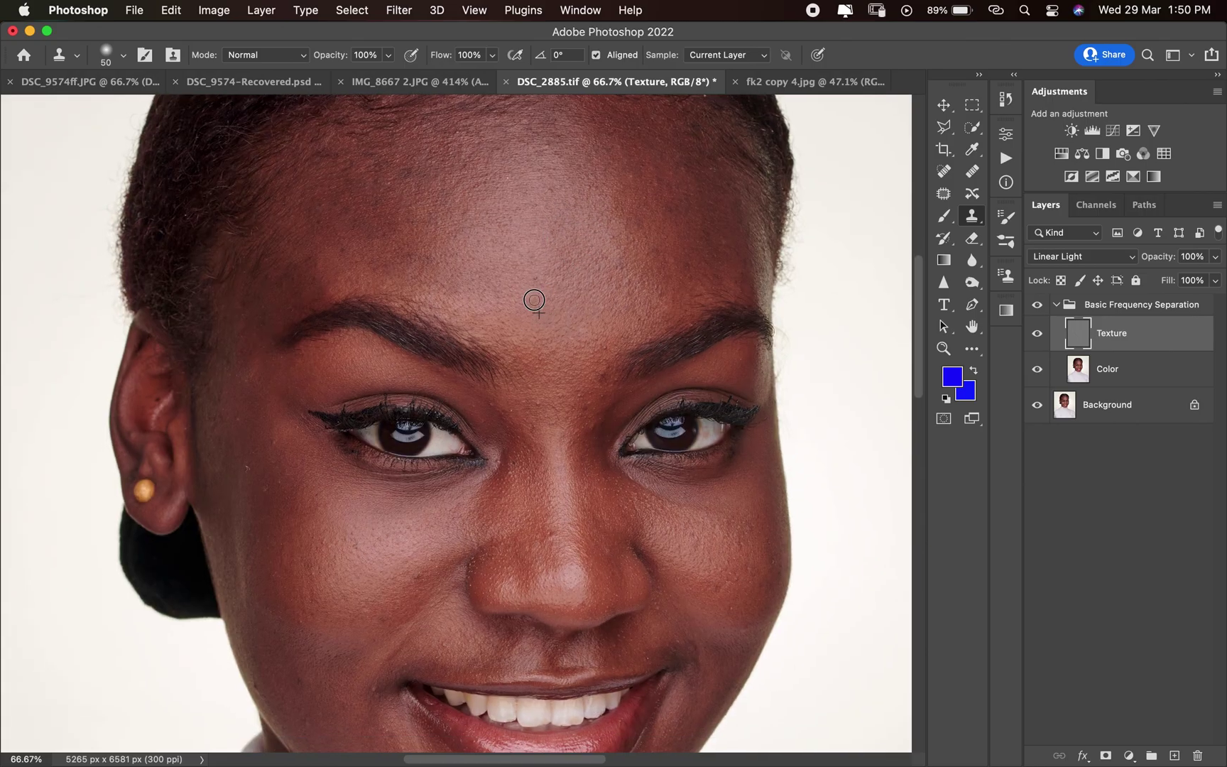
{"action": "left_click_drag", "start_coordinate": [525, 405], "coordinate": [540, 240]}
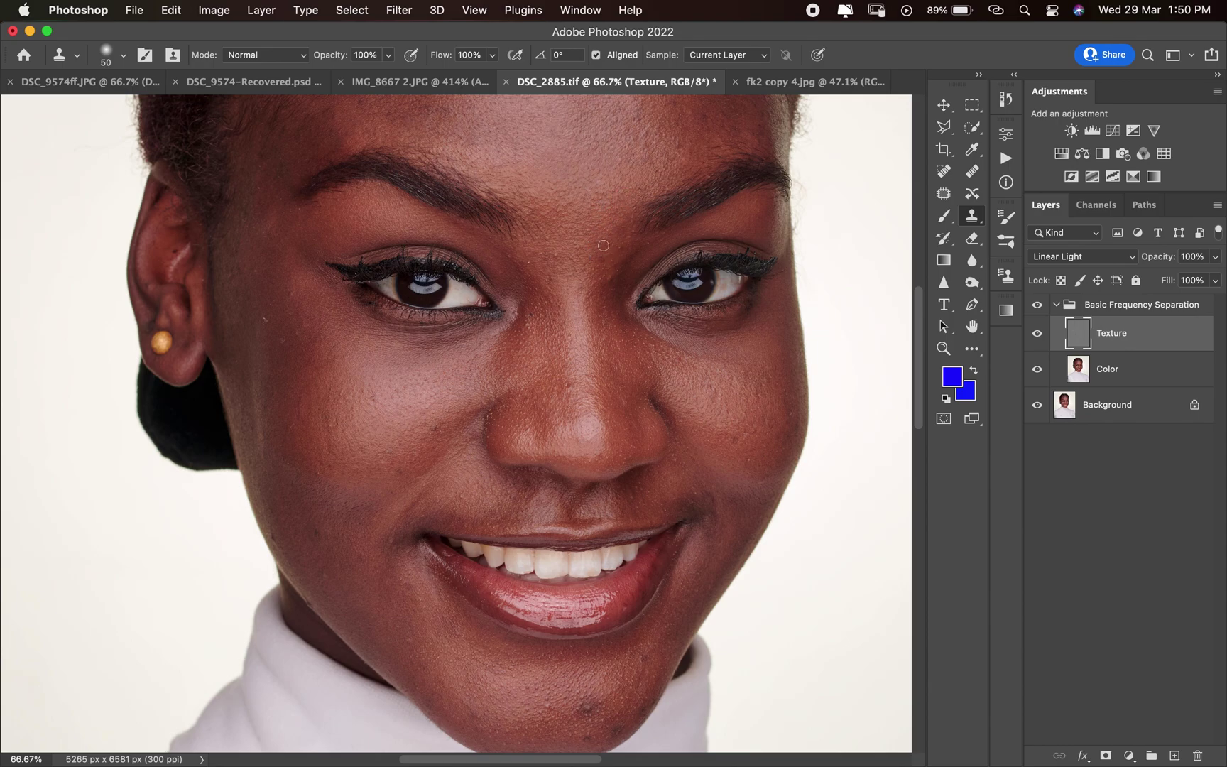
{"action": "mouse_move", "coordinate": [613, 241]}
{"action": "left_mouse_down"}
{"action": "mouse_move", "coordinate": [587, 248]}
{"action": "mouse_move", "coordinate": [581, 266]}
{"action": "mouse_move", "coordinate": [579, 245]}
{"action": "mouse_move", "coordinate": [573, 260]}
{"action": "mouse_move", "coordinate": [549, 242]}
{"action": "mouse_move", "coordinate": [550, 284]}
{"action": "mouse_move", "coordinate": [532, 263]}
{"action": "mouse_move", "coordinate": [555, 287]}
{"action": "left_mouse_up"}
{"action": "scroll", "coordinate": [521, 353], "scroll_direction": "left", "scroll_amount": 10}
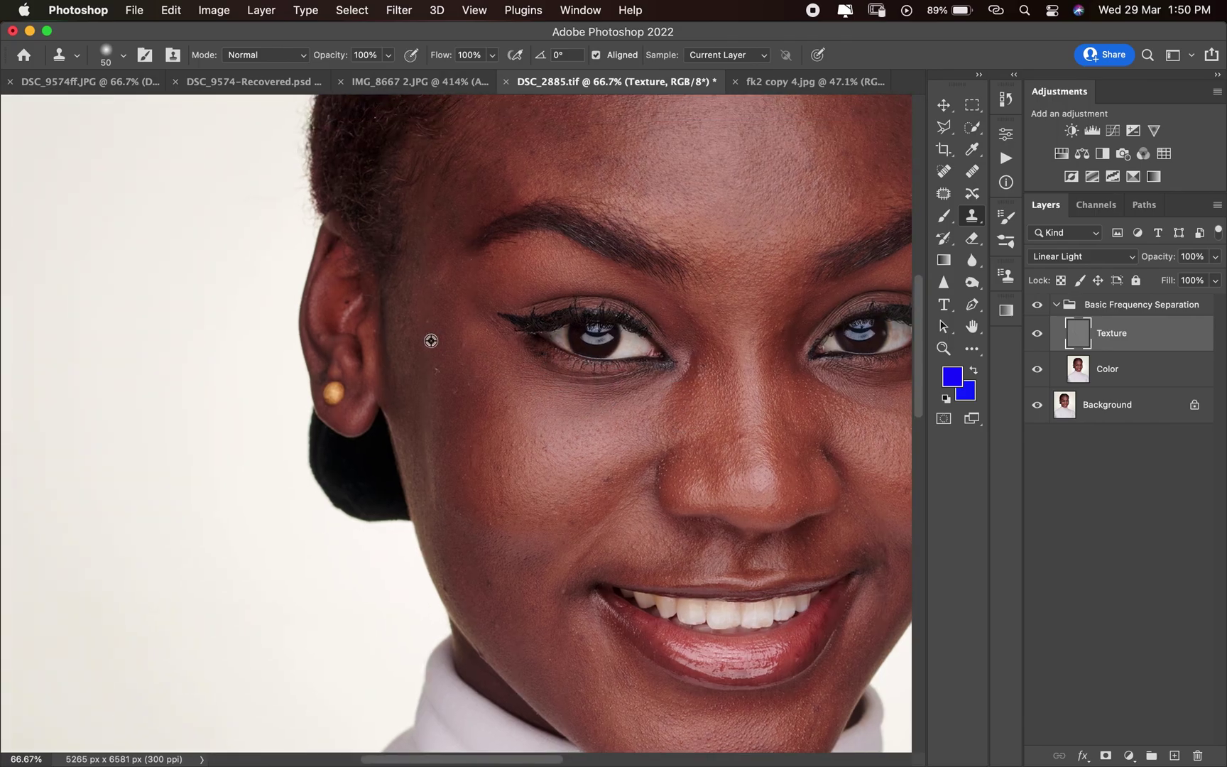
{"action": "left_click", "coordinate": [446, 364], "text": "alt"}
{"action": "mouse_move", "coordinate": [460, 348]}
{"action": "left_mouse_down"}
{"action": "mouse_move", "coordinate": [428, 326]}
{"action": "mouse_move", "coordinate": [417, 340]}
{"action": "mouse_move", "coordinate": [409, 310]}
{"action": "mouse_move", "coordinate": [414, 339]}
{"action": "left_mouse_up"}
{"action": "left_click", "coordinate": [441, 372], "text": "alt"}
- Clone clean texture over the blemishes on the left-hand lower cheek and along the jawline
{"action": "mouse_move", "coordinate": [454, 386]}
{"action": "left_mouse_down"}
{"action": "mouse_move", "coordinate": [446, 367]}
{"action": "mouse_move", "coordinate": [476, 383]}
{"action": "mouse_move", "coordinate": [394, 294]}
{"action": "left_mouse_up"}
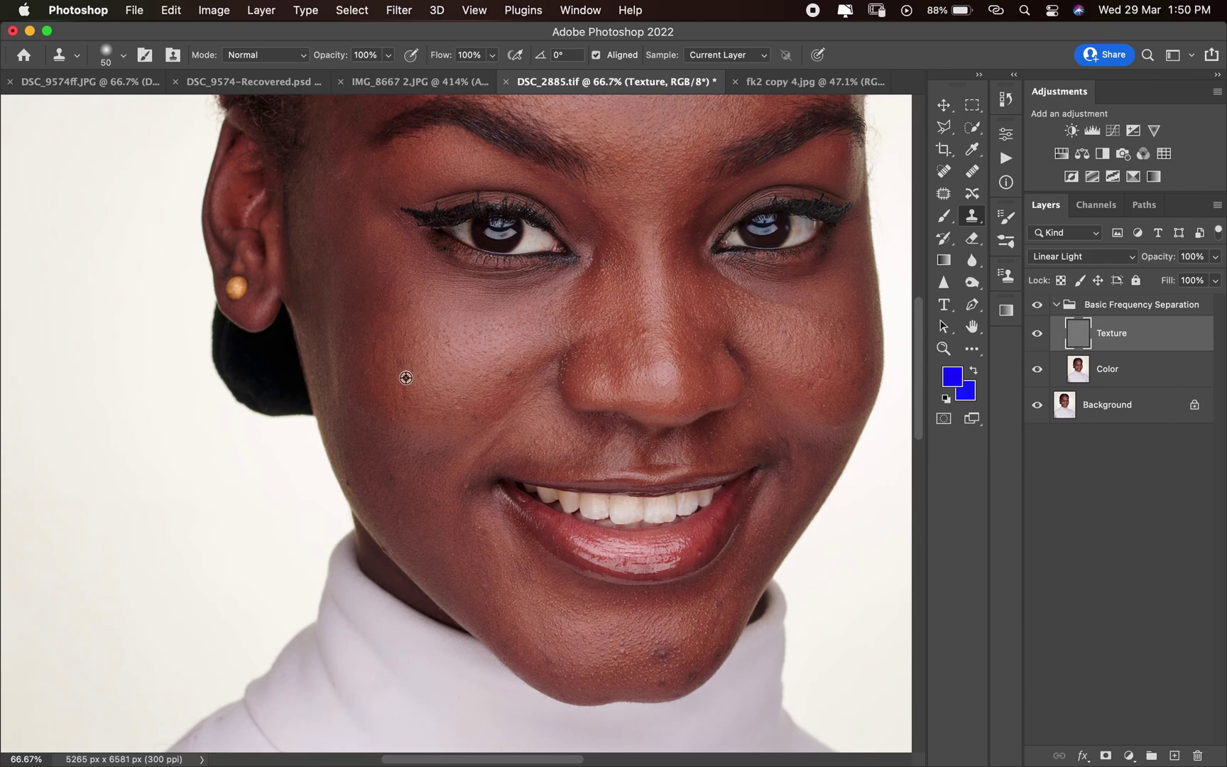
{"action": "left_click", "coordinate": [378, 381], "text": "alt"}
{"action": "left_click", "coordinate": [440, 439], "text": "alt"}
{"action": "left_click_drag", "start_coordinate": [458, 435], "coordinate": [505, 376]}
{"action": "left_click_drag", "start_coordinate": [457, 423], "coordinate": [429, 282]}
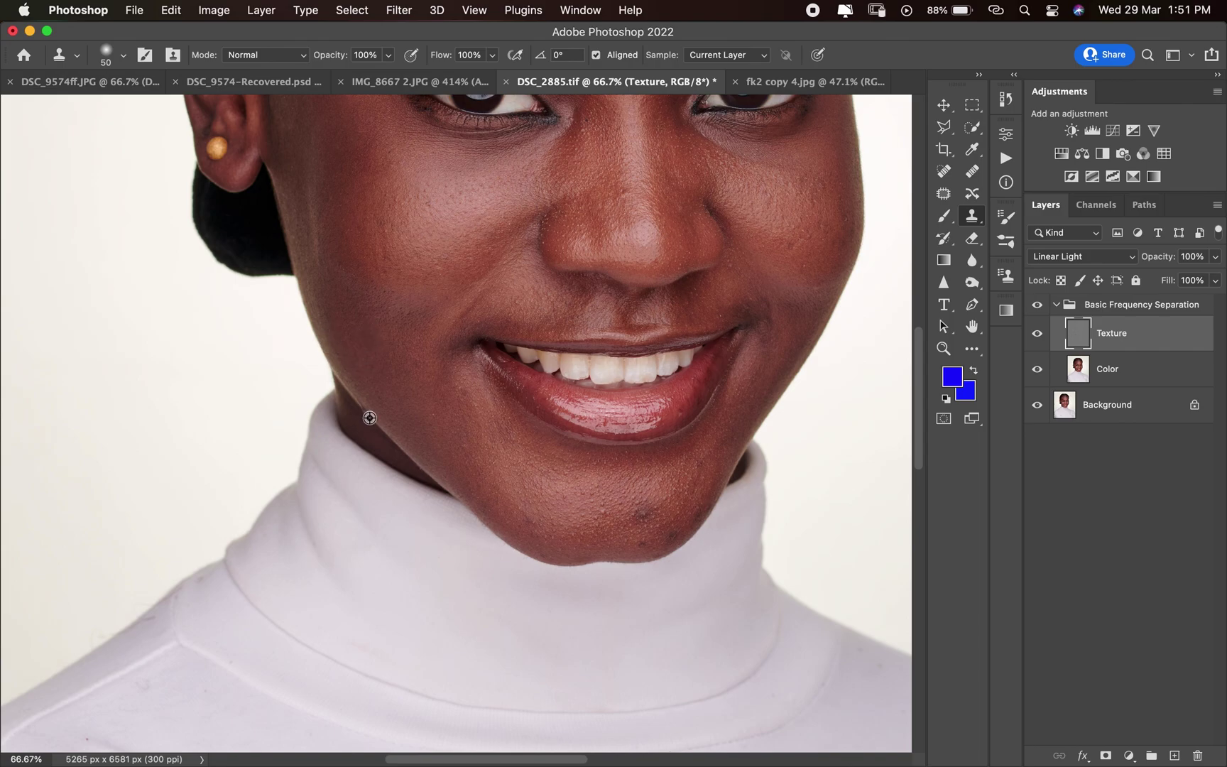
{"action": "left_click", "coordinate": [467, 466], "text": "alt"}
{"action": "left_click_drag", "start_coordinate": [459, 449], "coordinate": [459, 449]}
- Clone nearby skin texture over the rough bumps and dark spots on the chin
{"action": "scroll", "coordinate": [463, 398], "scroll_direction": "down", "scroll_amount": 3}
{"action": "scroll", "coordinate": [462, 398], "scroll_direction": "right", "scroll_amount": 3}
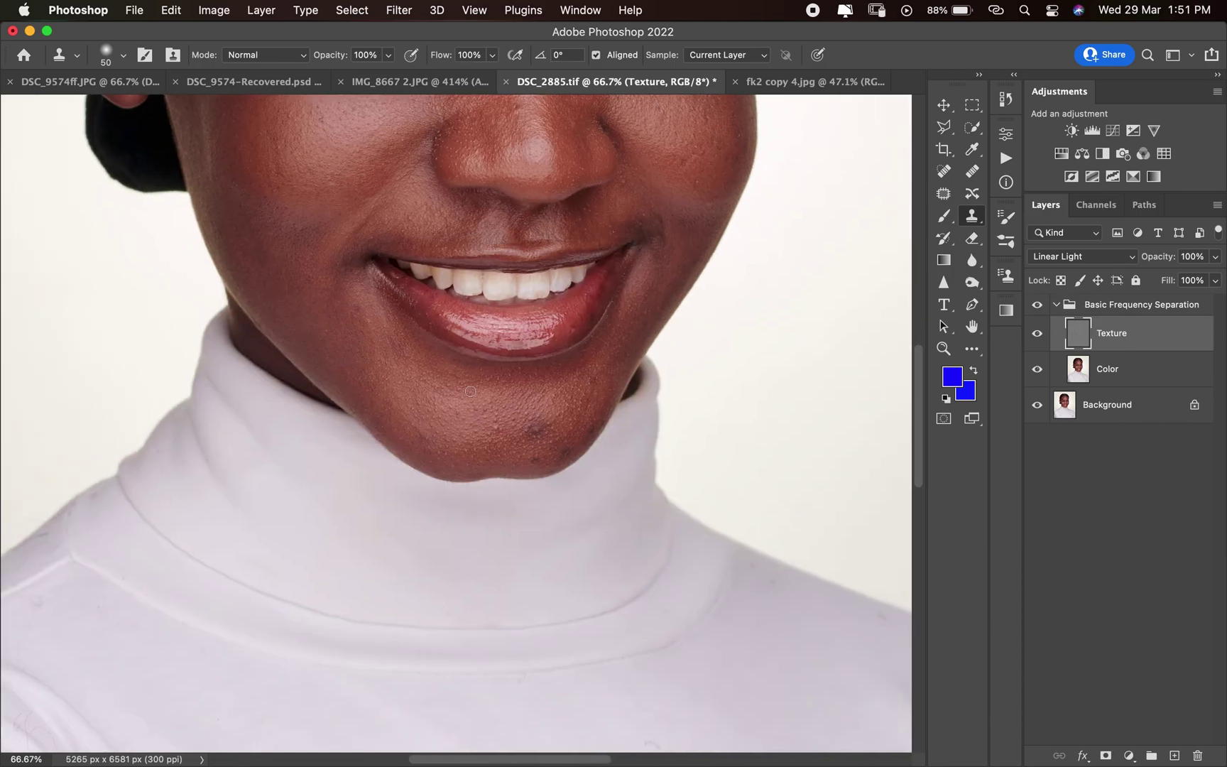
{"action": "left_click", "coordinate": [490, 440], "text": "alt"}
{"action": "left_click_drag", "start_coordinate": [515, 437], "coordinate": [536, 429]}
{"action": "left_click", "coordinate": [572, 403], "text": "alt"}
{"action": "left_click_drag", "start_coordinate": [576, 424], "coordinate": [566, 447]}
- Check the skin finish in the retouched reference fk2 copy 4.jpg up close and return to DSC_2885.tif
{"action": "key", "text": "ctrl+Tab"}
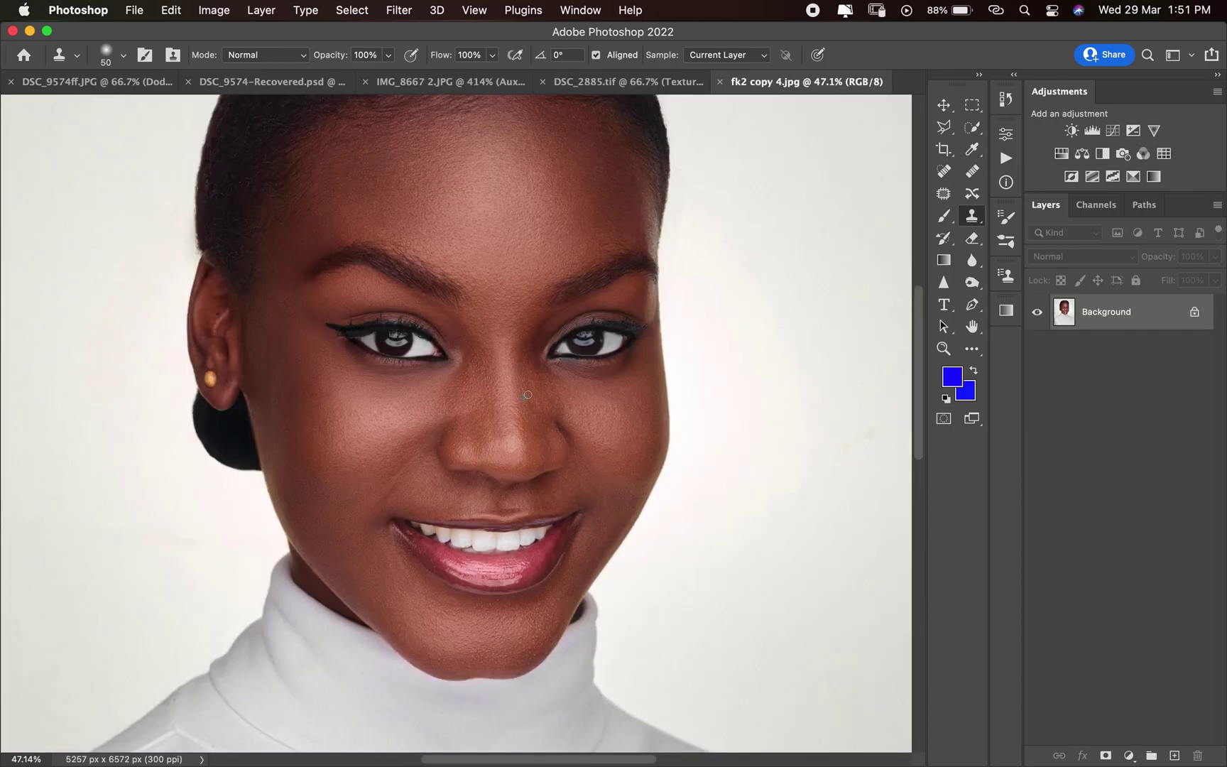
{"action": "scroll", "coordinate": [528, 395], "scroll_direction": "up", "scroll_amount": 3}
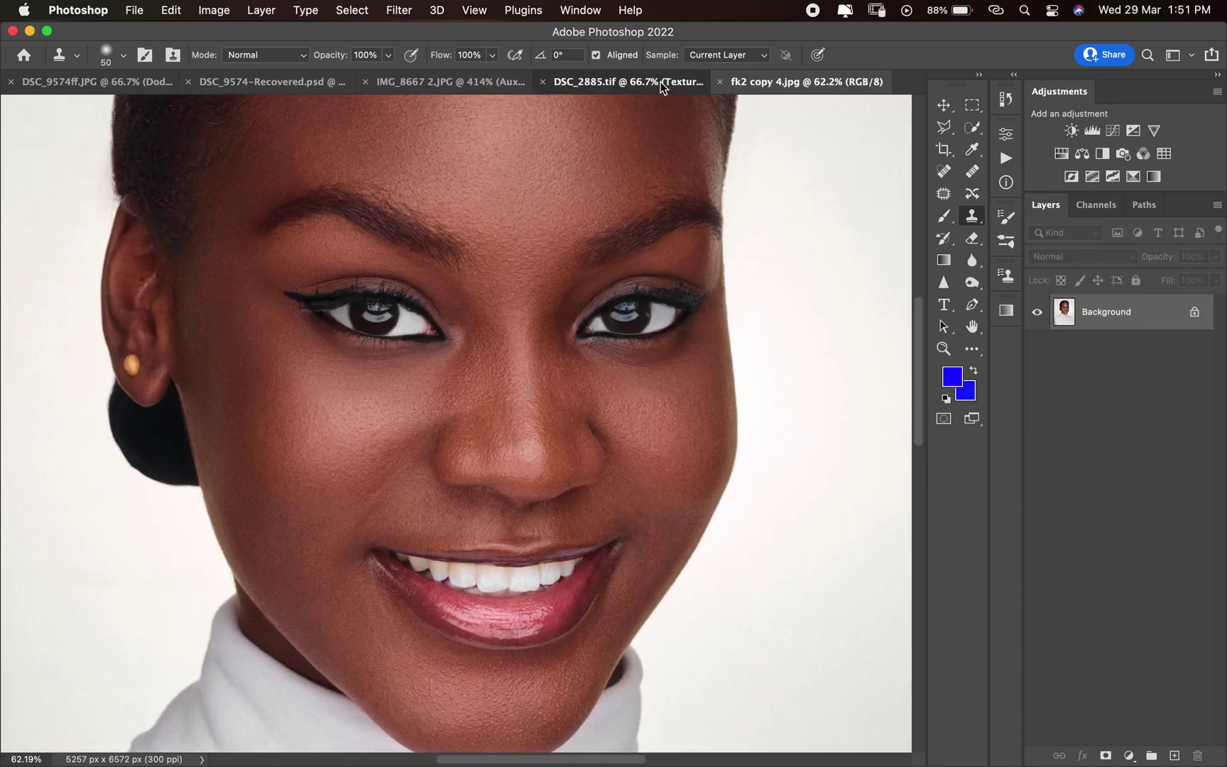
{"action": "left_click", "coordinate": [636, 82]}
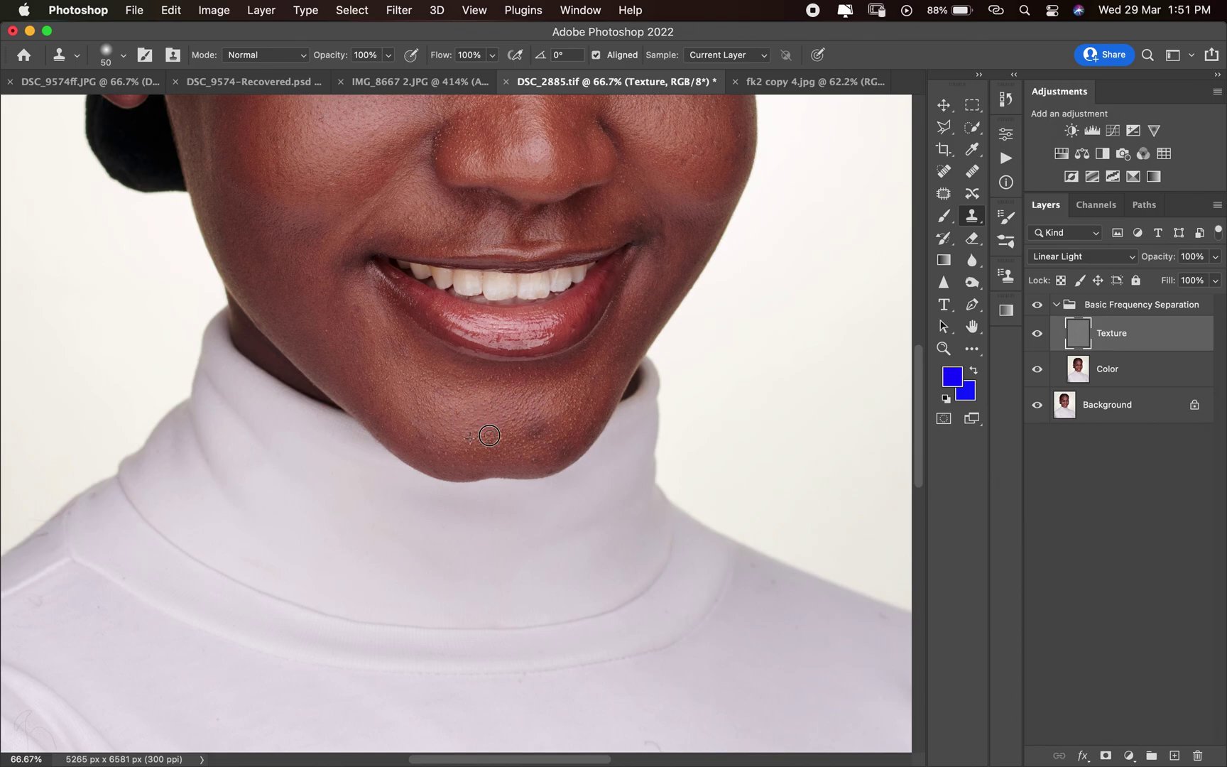
- Clone clean skin texture over the remaining spots on the right-hand cheek and down beside the smile line
{"action": "left_click_drag", "start_coordinate": [567, 282], "coordinate": [468, 465]}
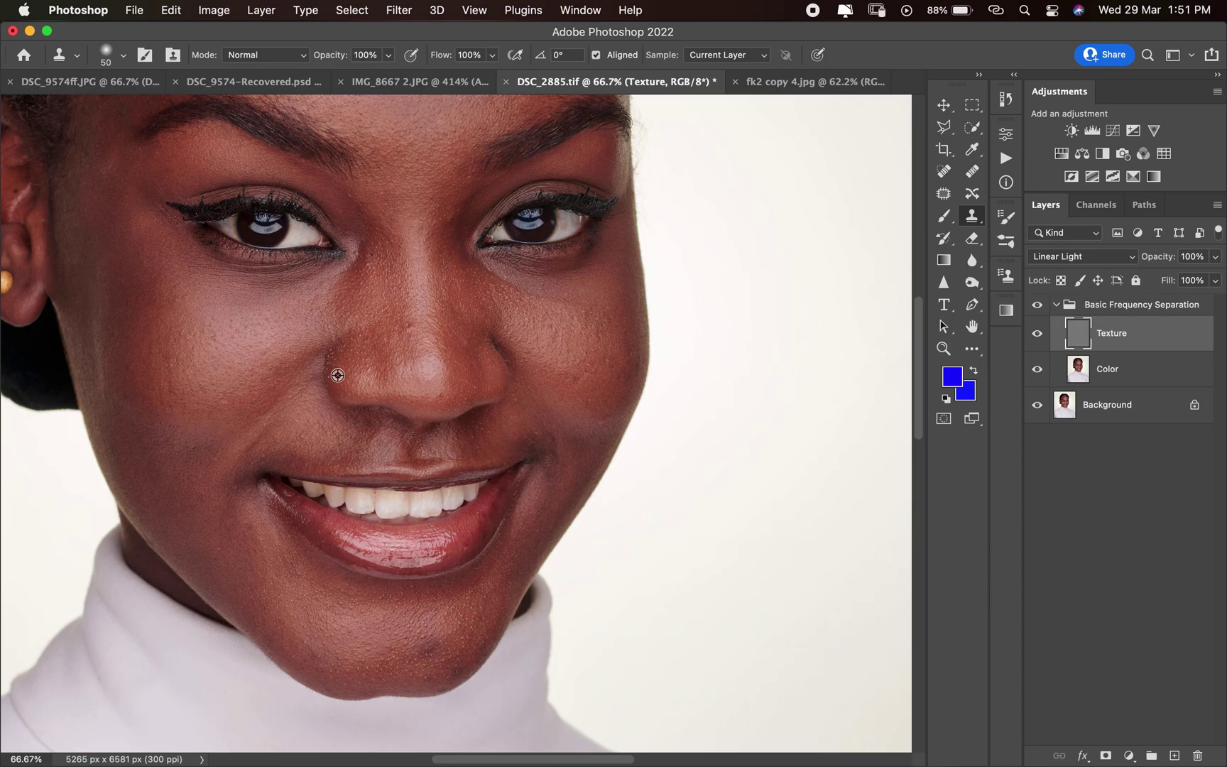
{"action": "key", "text": "bracketright"}
{"action": "key", "text": "bracketright"}
{"action": "key", "text": "bracketright"}
{"action": "key", "text": "bracketright"}
{"action": "key", "text": "bracketright"}
{"action": "key", "text": "bracketleft"}
{"action": "key", "text": "bracketleft"}
{"action": "key", "text": "bracketleft"}
{"action": "key", "text": "bracketleft"}
{"action": "key", "text": "bracketleft"}
{"action": "scroll", "coordinate": [447, 351], "scroll_direction": "right", "scroll_amount": 5}
{"action": "scroll", "coordinate": [446, 351], "scroll_direction": "up", "scroll_amount": 4}
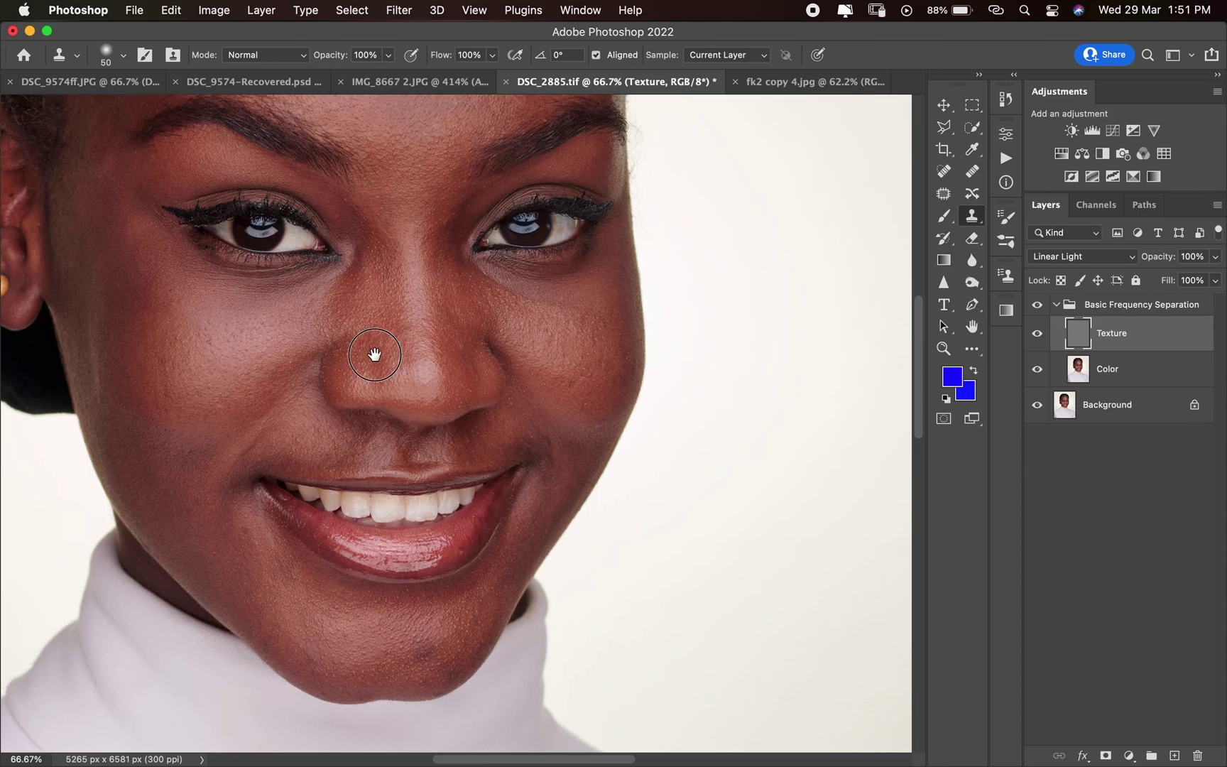
{"action": "left_click", "coordinate": [426, 423], "text": "alt"}
{"action": "mouse_move", "coordinate": [404, 408]}
{"action": "left_mouse_down"}
{"action": "mouse_move", "coordinate": [419, 447]}
{"action": "mouse_move", "coordinate": [411, 438]}
{"action": "mouse_move", "coordinate": [398, 458]}
{"action": "mouse_move", "coordinate": [405, 444]}
{"action": "mouse_move", "coordinate": [463, 486]}
{"action": "mouse_move", "coordinate": [450, 488]}
{"action": "left_mouse_up"}
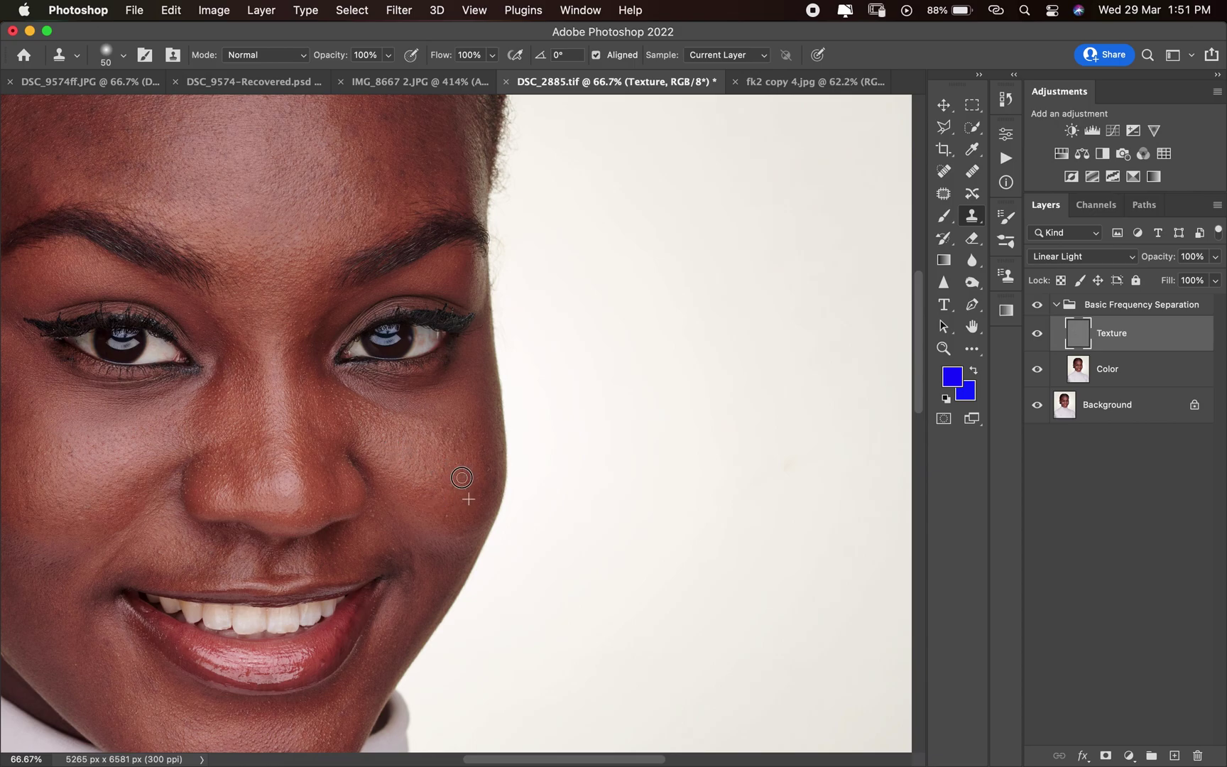
{"action": "mouse_move", "coordinate": [481, 480]}
{"action": "left_mouse_down"}
{"action": "mouse_move", "coordinate": [476, 502]}
{"action": "mouse_move", "coordinate": [443, 503]}
{"action": "mouse_move", "coordinate": [452, 493]}
{"action": "mouse_move", "coordinate": [458, 529]}
{"action": "mouse_move", "coordinate": [367, 515]}
{"action": "mouse_move", "coordinate": [336, 547]}
{"action": "left_mouse_up"}
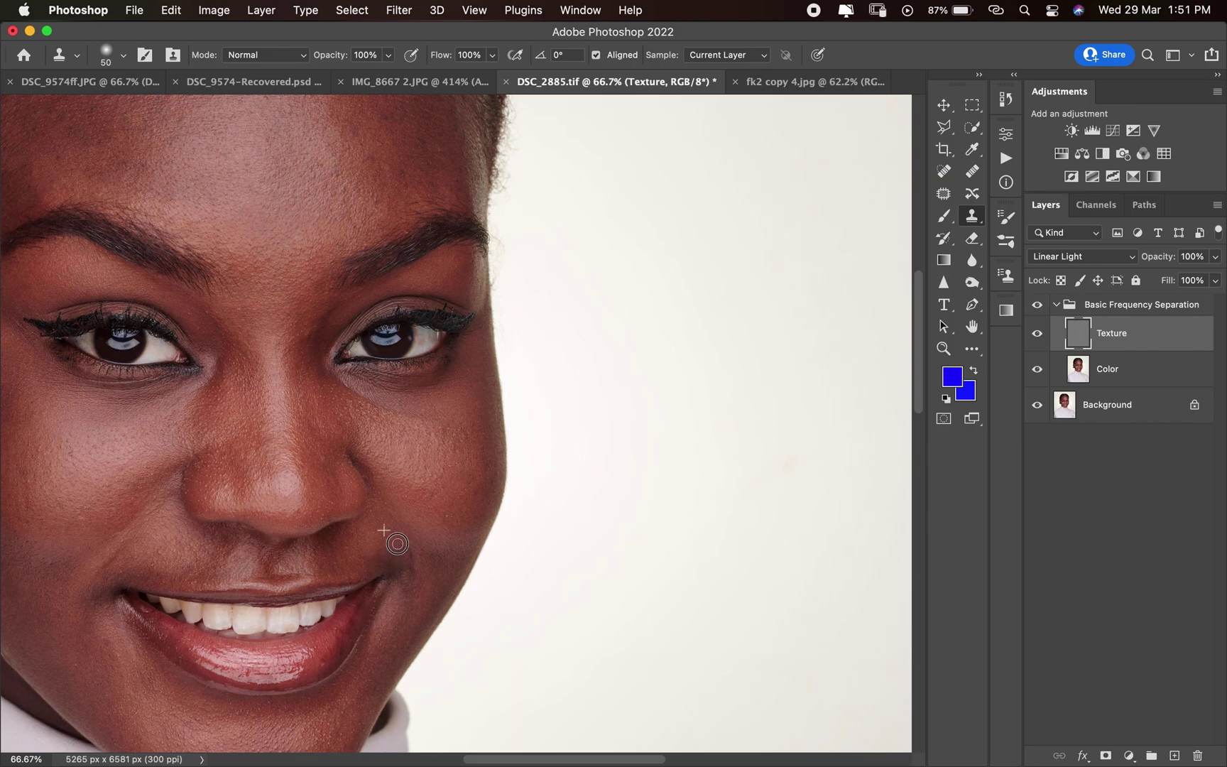
- Inspect the forehead, eye area and whole face at several magnifications for remaining texture flaws
{"action": "scroll", "coordinate": [497, 384], "scroll_direction": "up", "scroll_amount": 5}
{"action": "scroll", "coordinate": [498, 384], "scroll_direction": "left", "scroll_amount": 4}
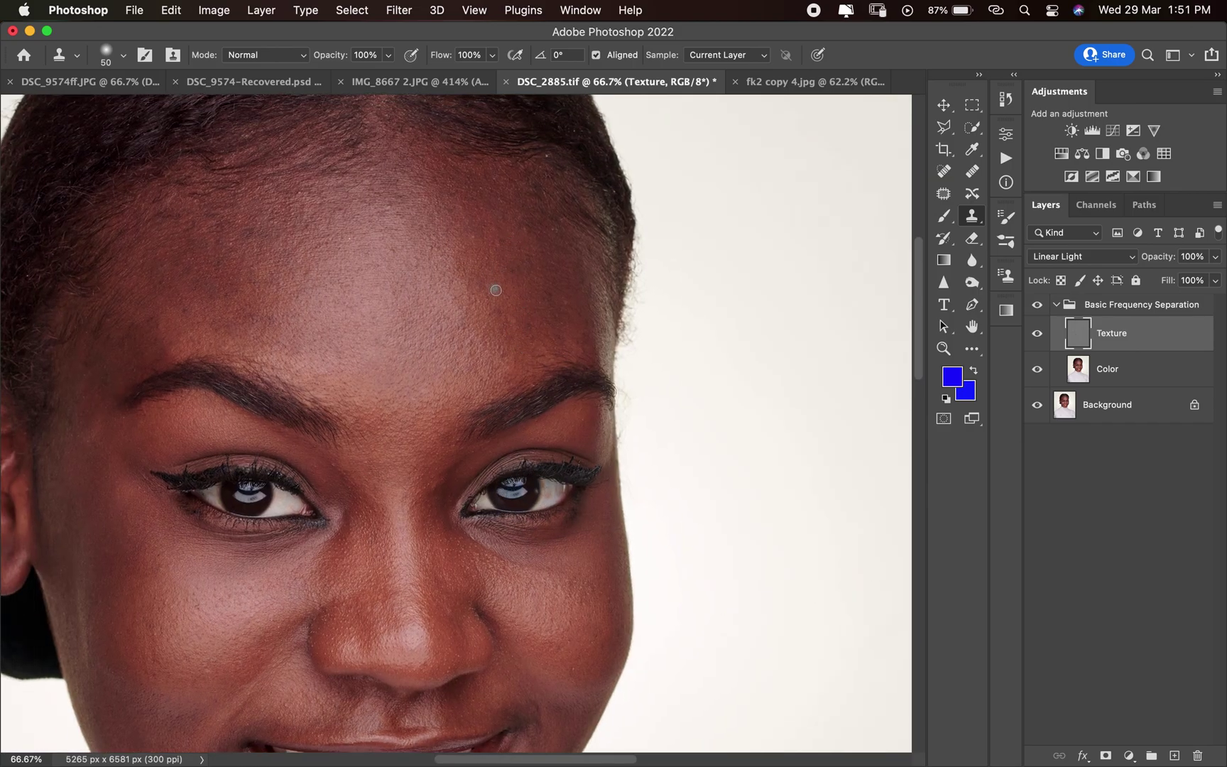
{"action": "key", "text": "super+minus"}
{"action": "key", "text": "super+minus"}
{"action": "key", "text": "super+minus"}
{"action": "key", "text": "super+minus"}
{"action": "key", "text": "super+plus"}
{"action": "key", "text": "super+plus"}
{"action": "key", "text": "super+plus"}
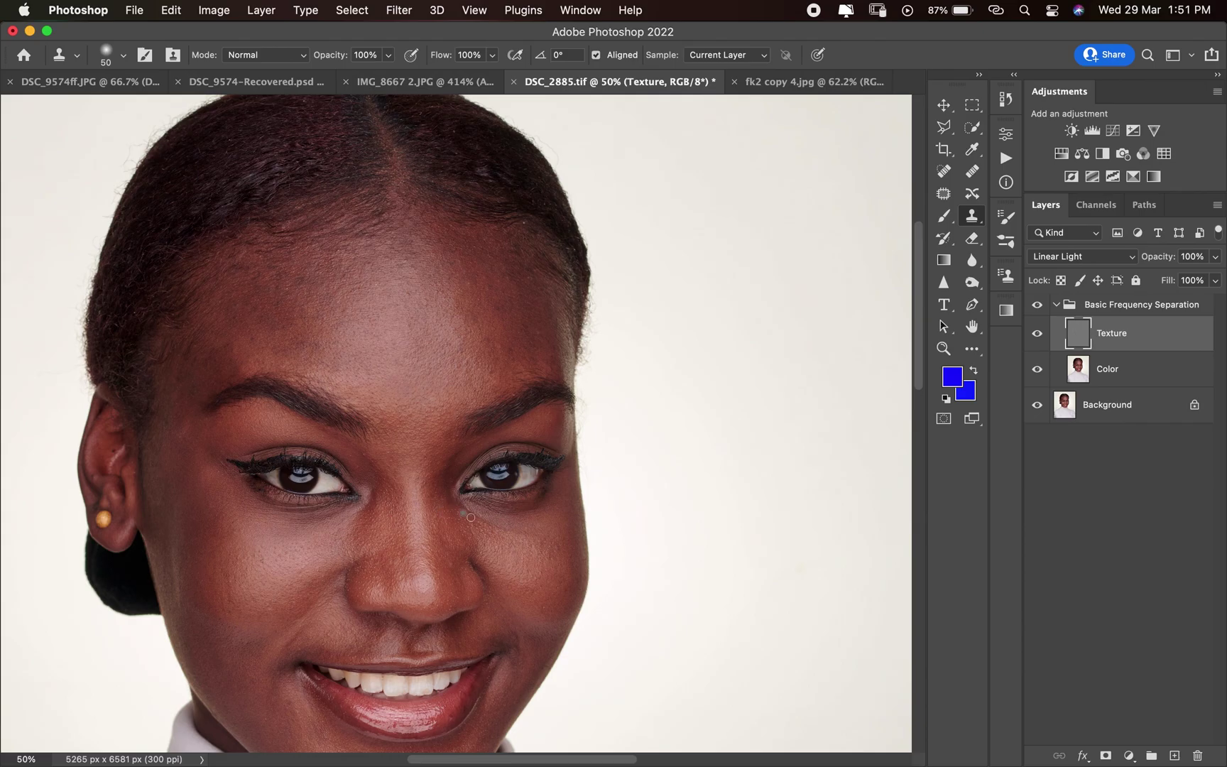
{"action": "scroll", "coordinate": [482, 522], "scroll_direction": "up", "scroll_amount": 3}
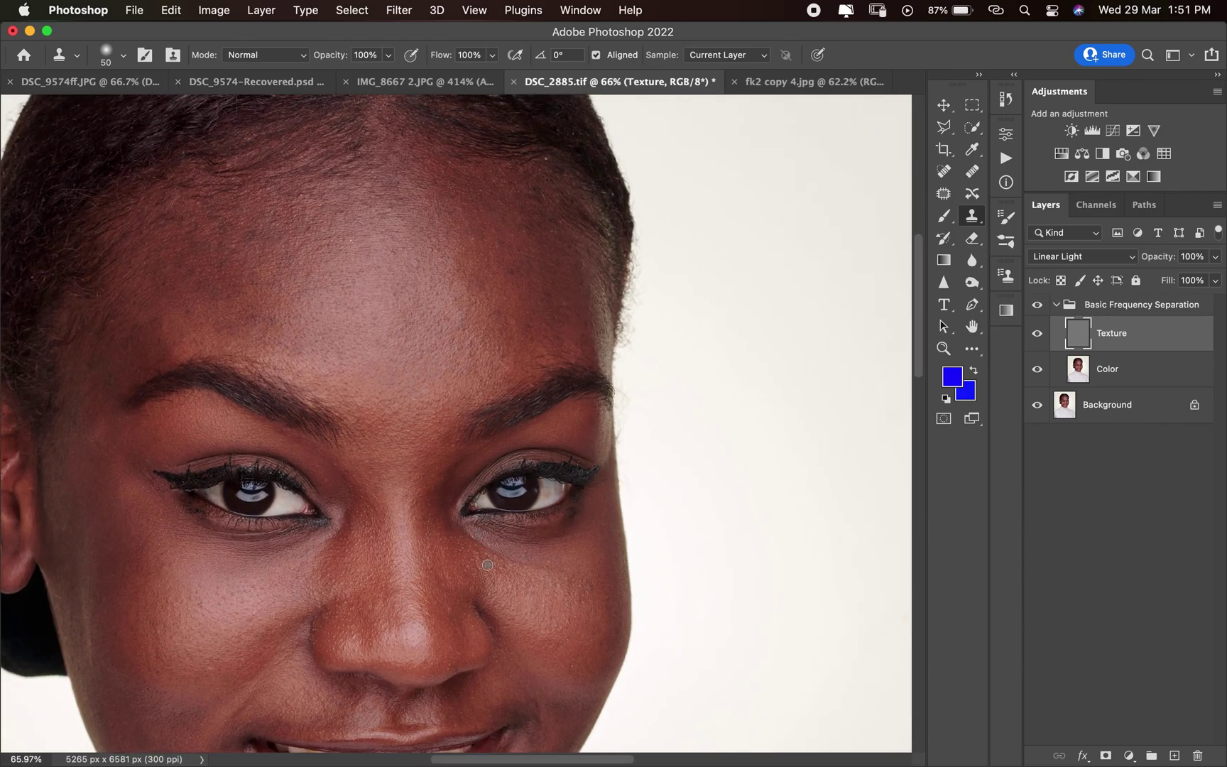
- Compare the face before and after the texture cleanup by toggling the Basic Frequency Separation group's visibility
{"action": "right_click", "coordinate": [435, 452]}
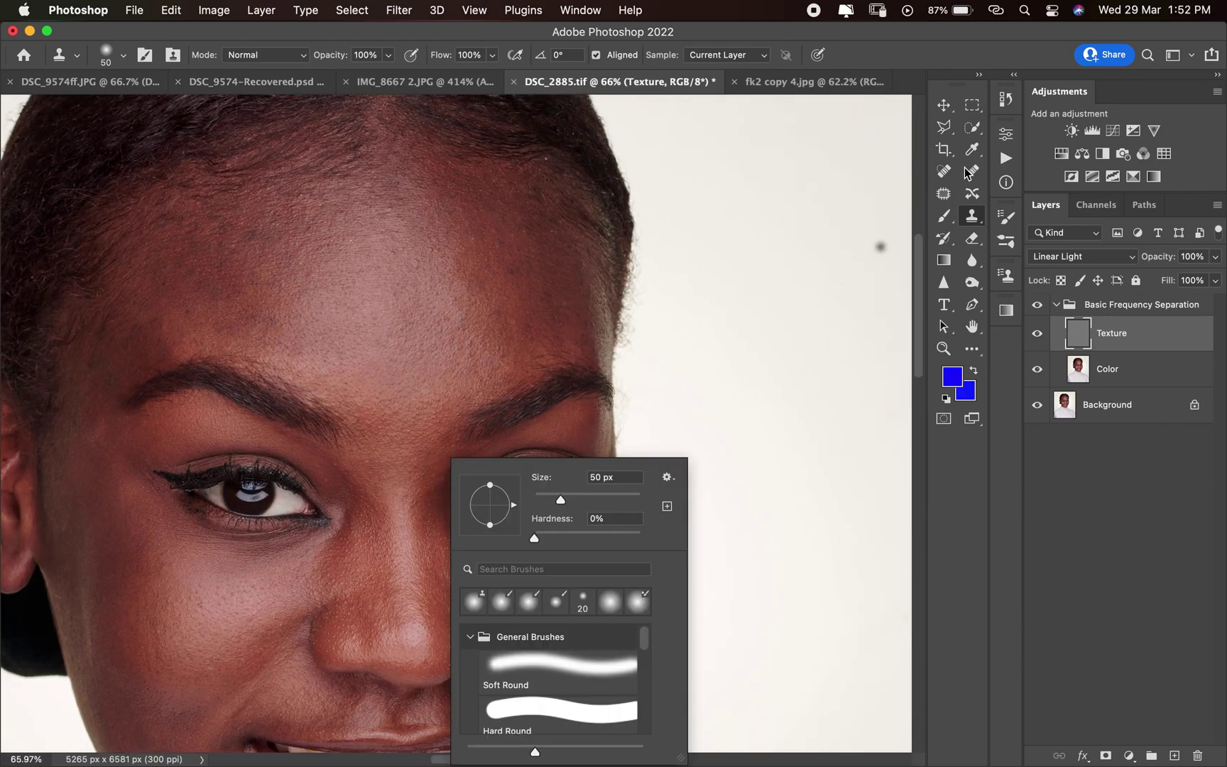
{"action": "left_click", "coordinate": [973, 104]}
{"action": "left_click_drag", "start_coordinate": [483, 548], "coordinate": [630, 364]}
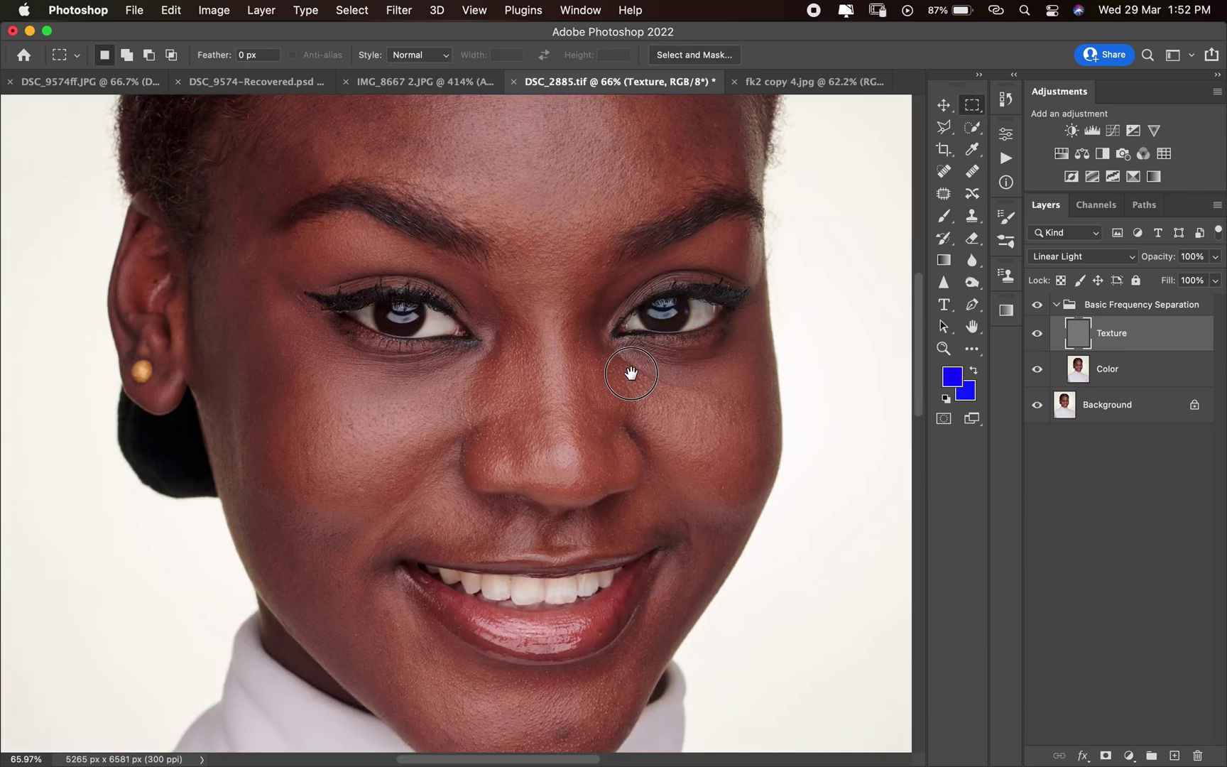
{"action": "left_click", "coordinate": [1039, 306]}
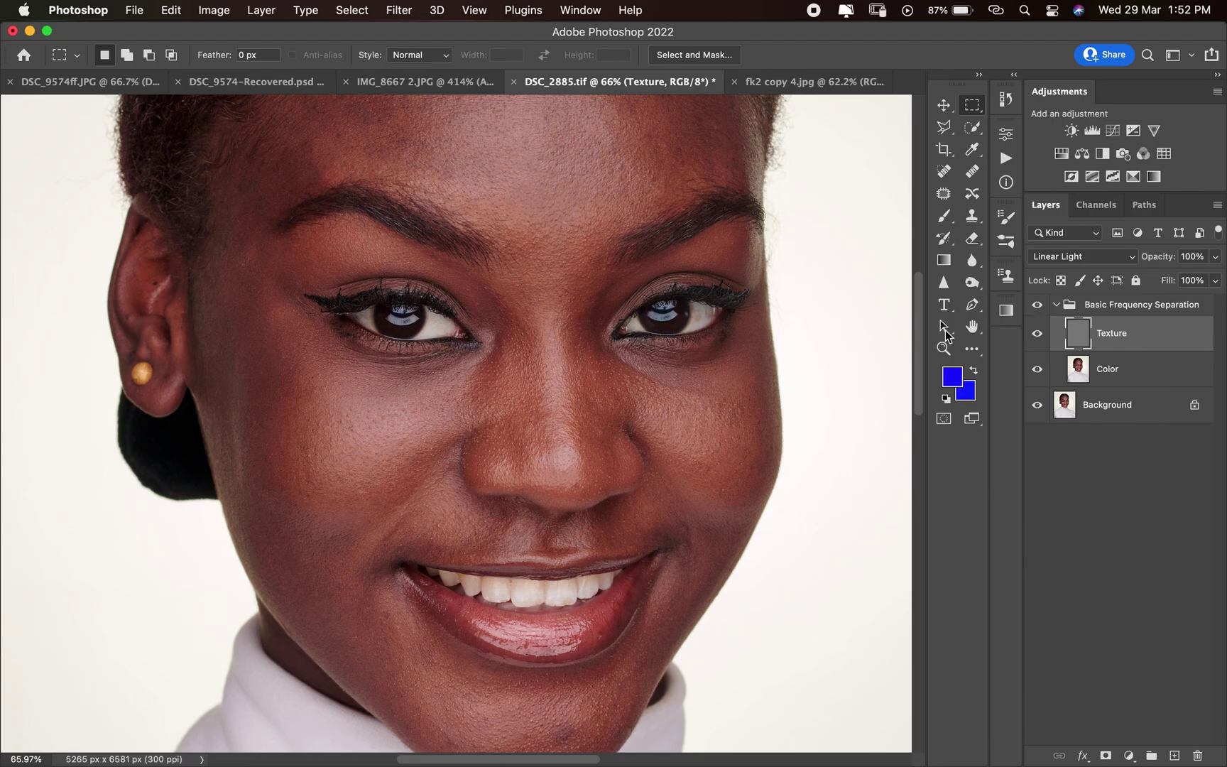
{"action": "scroll", "coordinate": [620, 419], "scroll_direction": "up", "scroll_amount": 3}
{"action": "left_click", "coordinate": [1036, 307]}
{"action": "left_click", "coordinate": [1035, 308]}
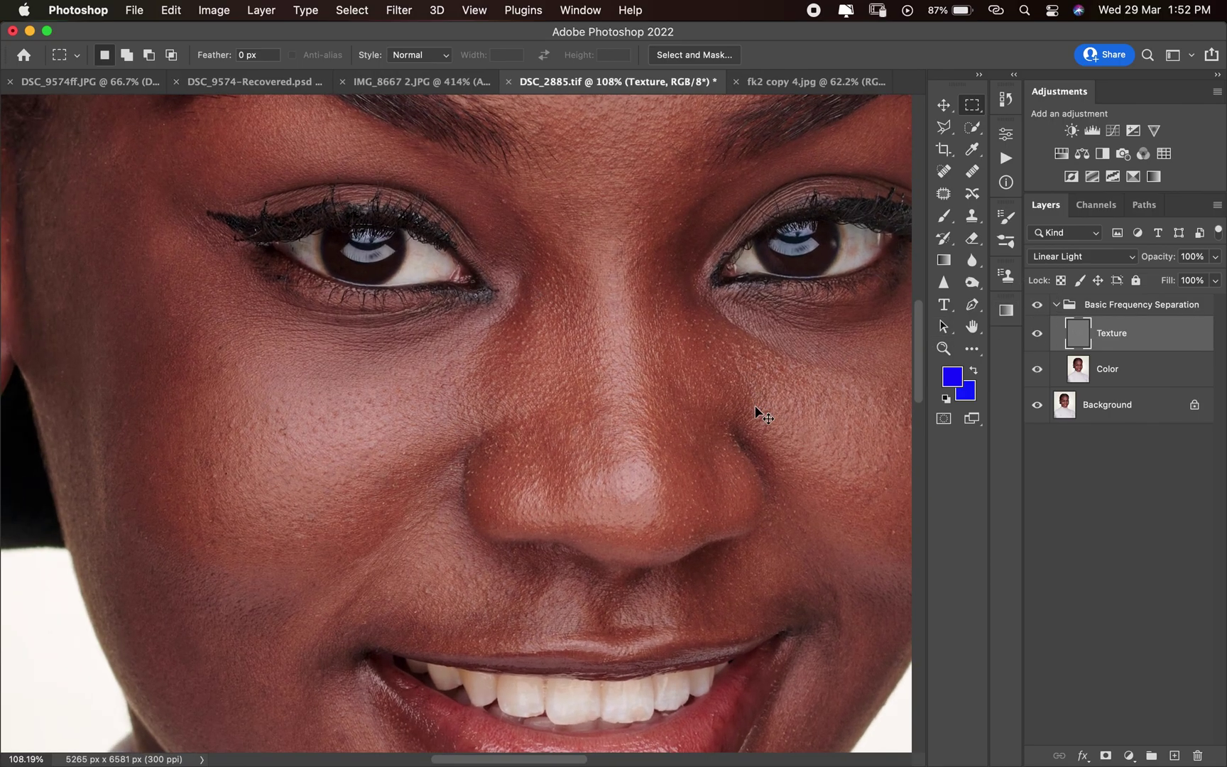
{"action": "key", "text": "super+minus"}
{"action": "key", "text": "super+minus"}
{"action": "key", "text": "super+minus"}
{"action": "key", "text": "super+minus"}
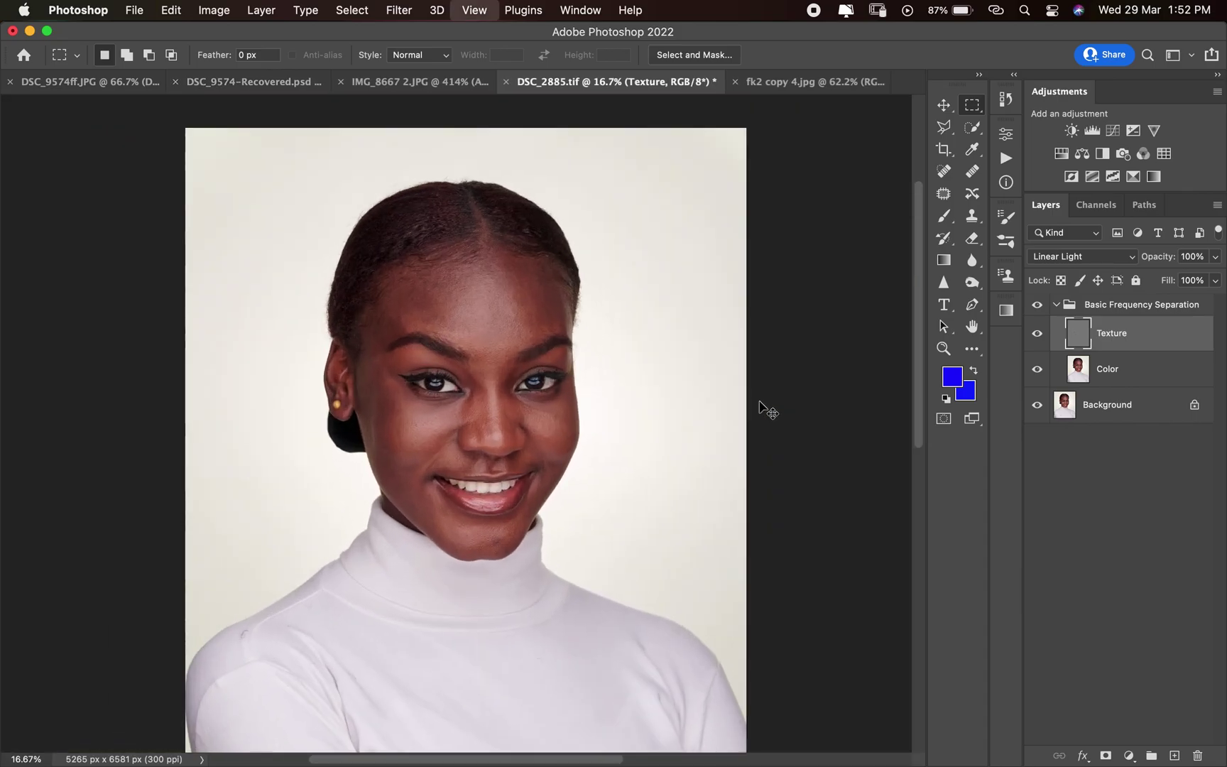
- Merge the Basic Frequency Separation group into a single layer and rename it Blemishes
{"action": "key", "text": "super+plus"}
{"action": "key", "text": "super+plus"}
{"action": "left_click", "coordinate": [1057, 305]}
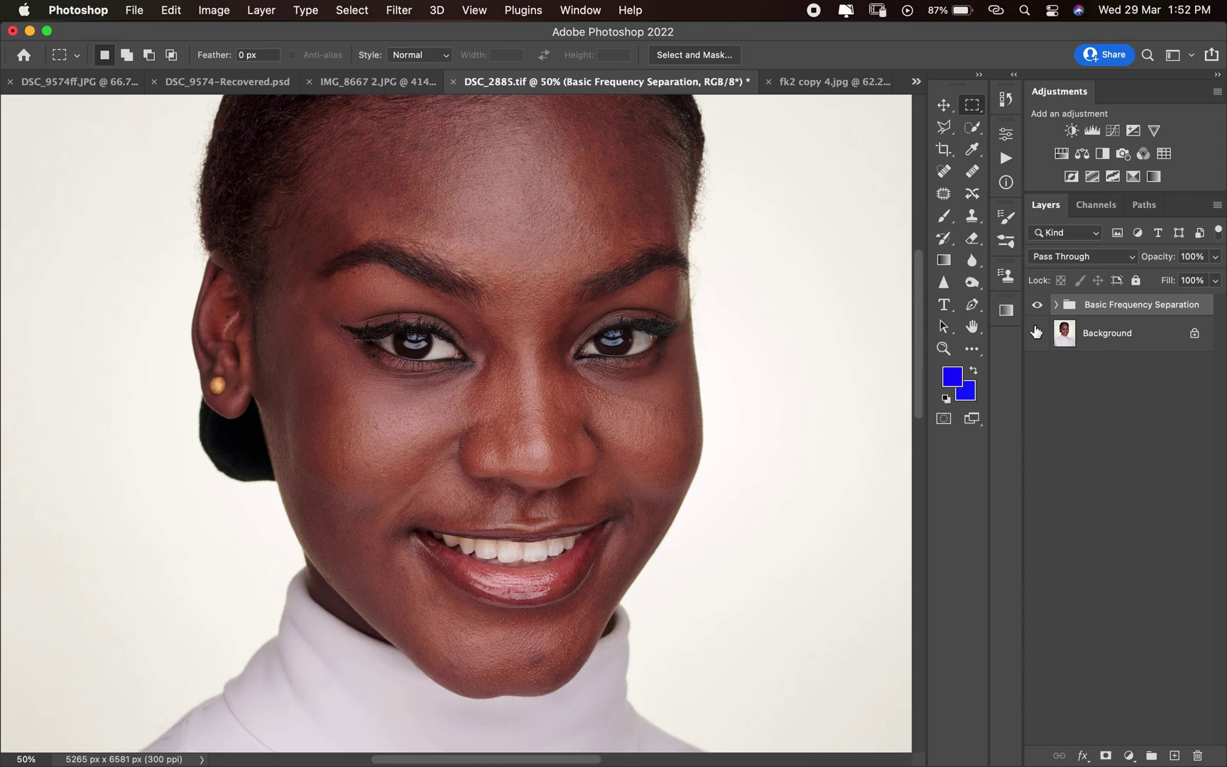
{"action": "key", "text": "super+e"}
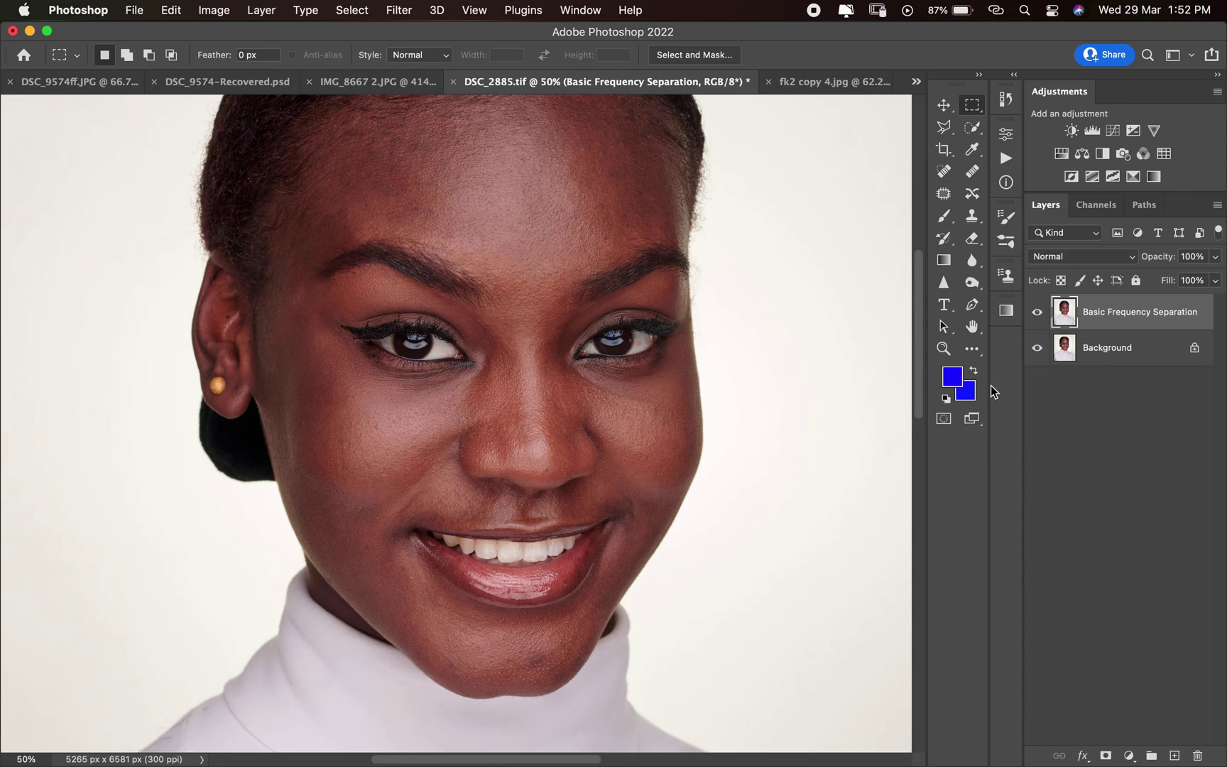
{"action": "double_click", "coordinate": [1121, 316]}
{"action": "type", "text": "Blemishes"}
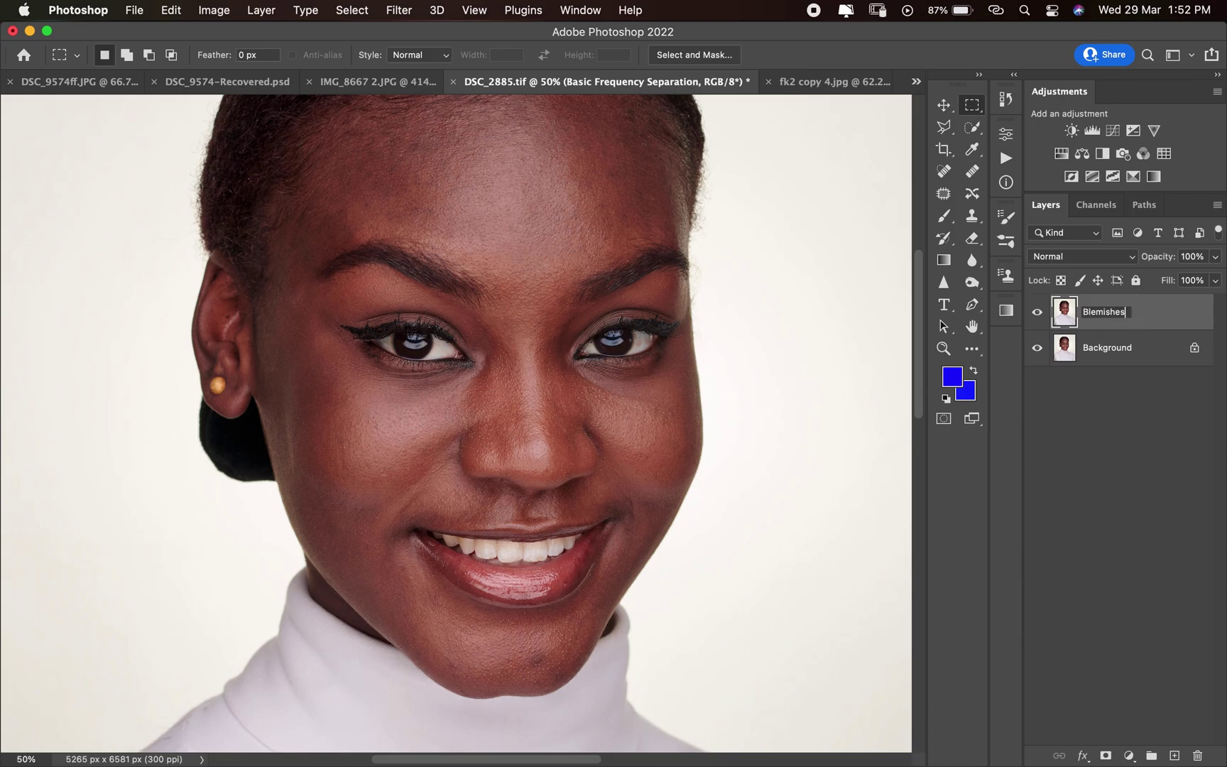
{"action": "key", "text": "Return"}
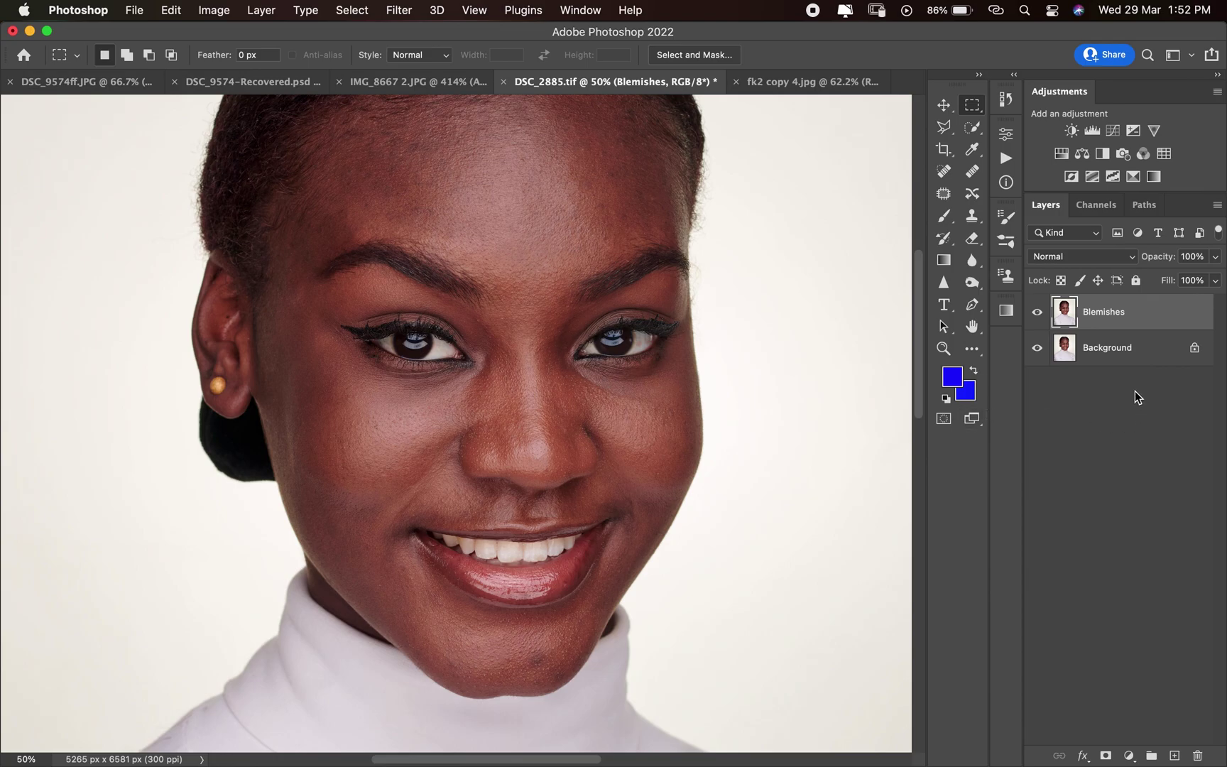
- Review the merged retouch across the full portrait, then around the head and shoulders
{"action": "key", "text": "super+minus"}
{"action": "key", "text": "super+minus"}
{"action": "key", "text": "super+minus"}
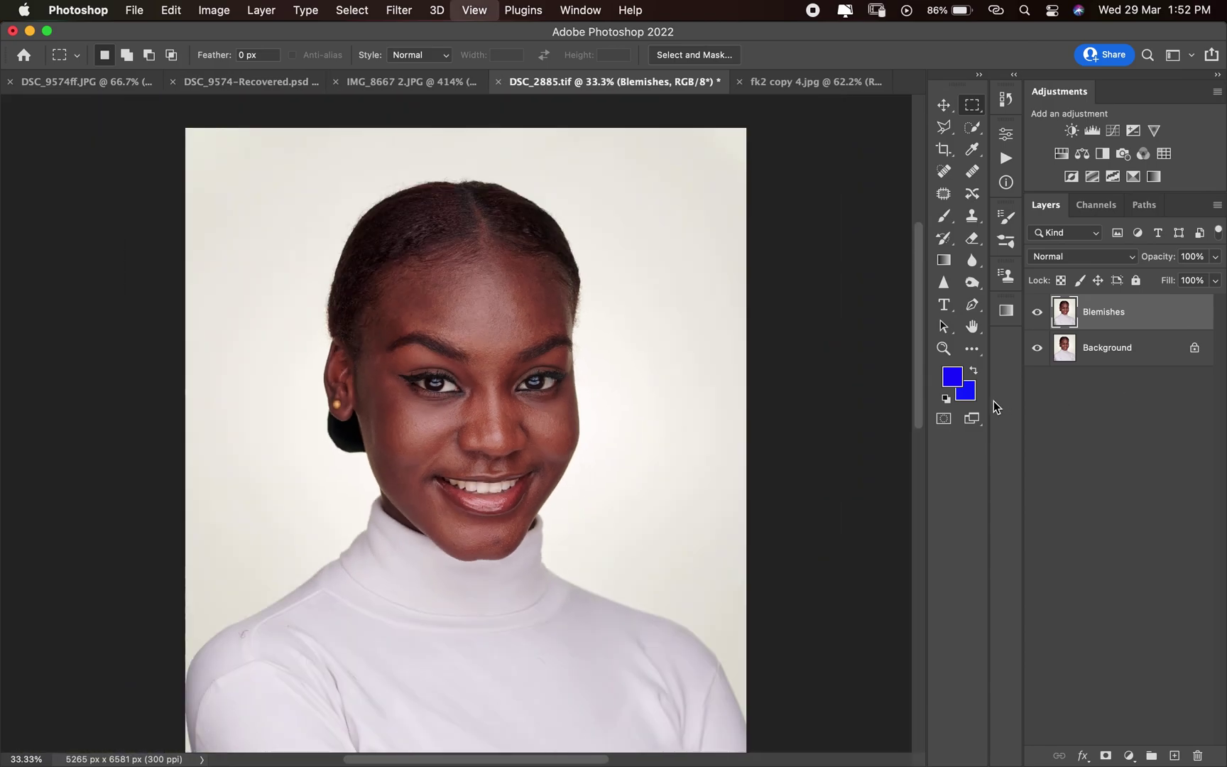
{"action": "key", "text": "super+minus"}
{"action": "key", "text": "super+minus"}
{"action": "key", "text": "super+equal"}
{"action": "key", "text": "super+equal"}
{"action": "key", "text": "super+equal"}
{"action": "key", "text": "super+equal"}
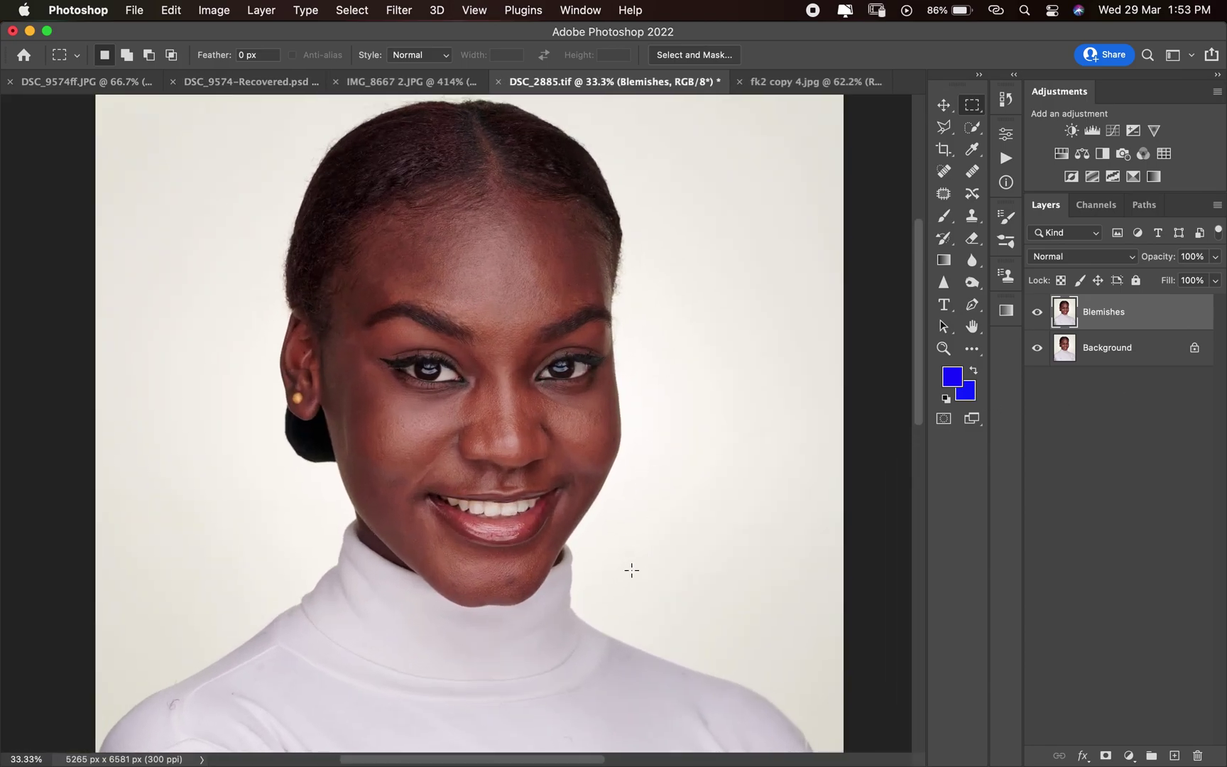
{"action": "left_click_drag", "start_coordinate": [602, 590], "coordinate": [635, 471]}
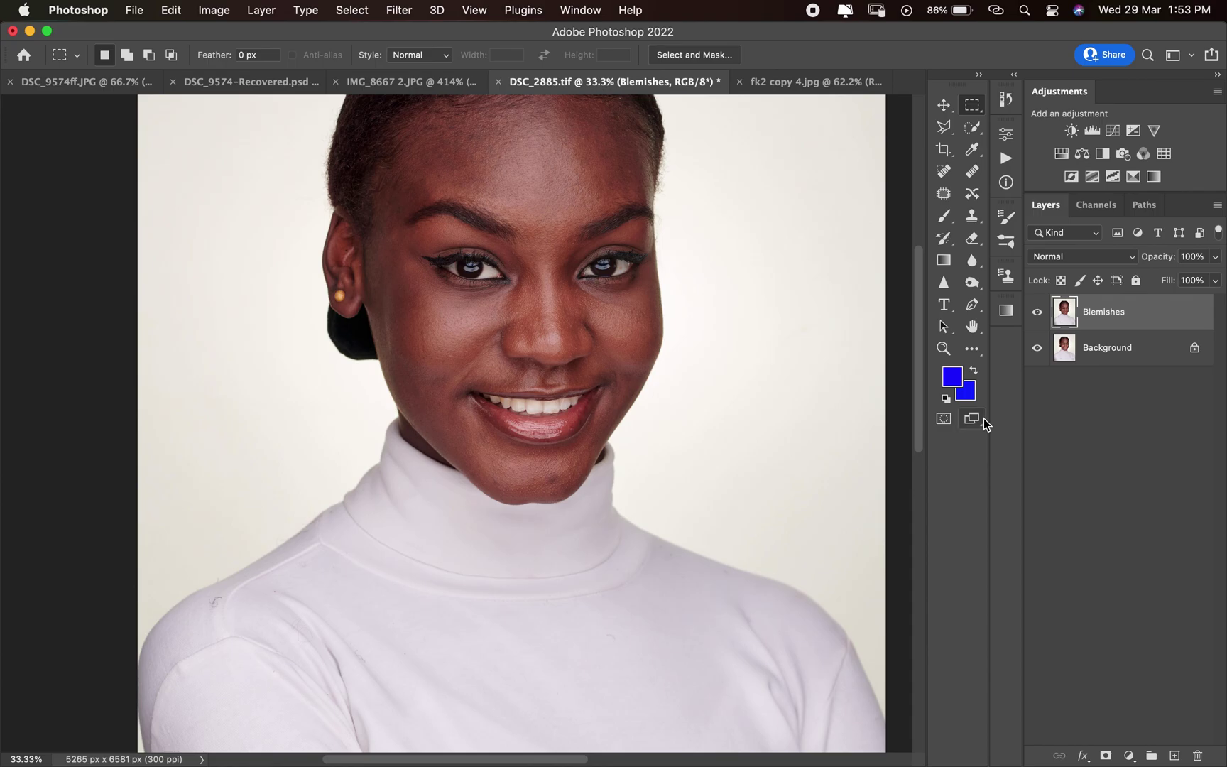
- Duplicate the Blemishes layer and rename the copy Lqf
{"action": "key", "text": "super+j"}
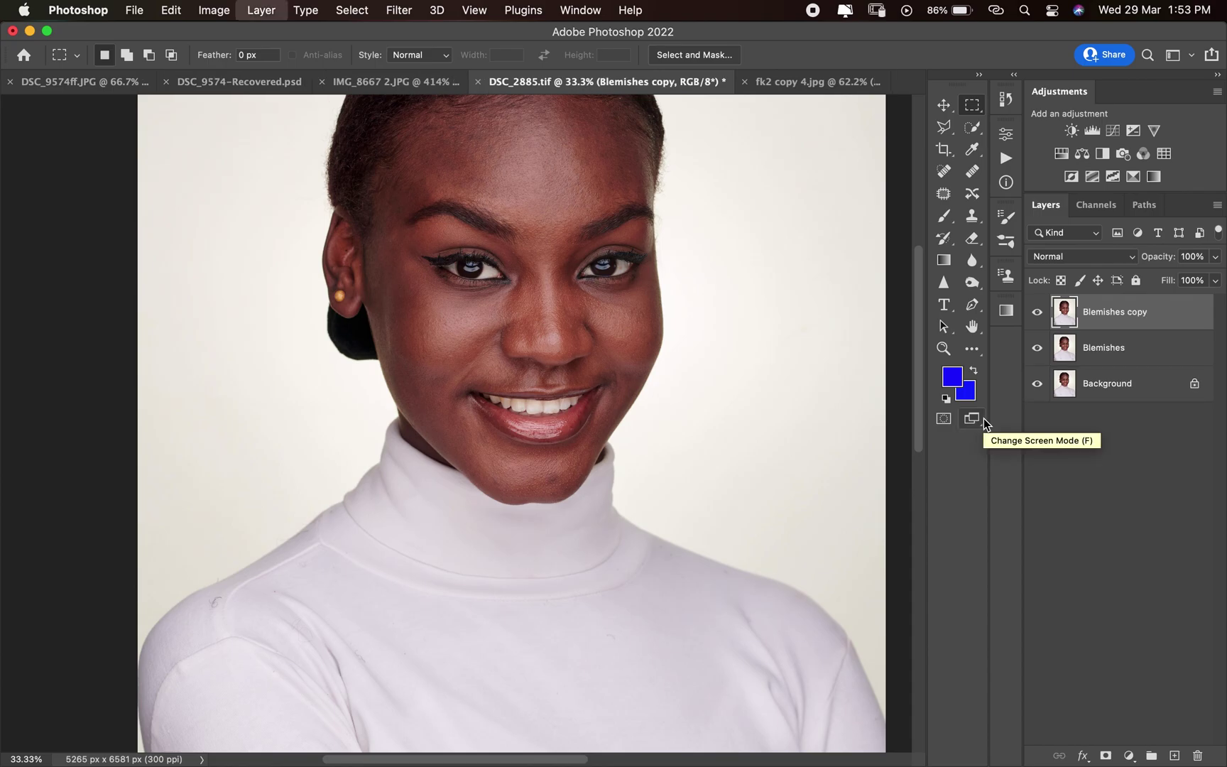
{"action": "left_click", "coordinate": [1116, 318]}
{"action": "double_click", "coordinate": [1116, 319]}
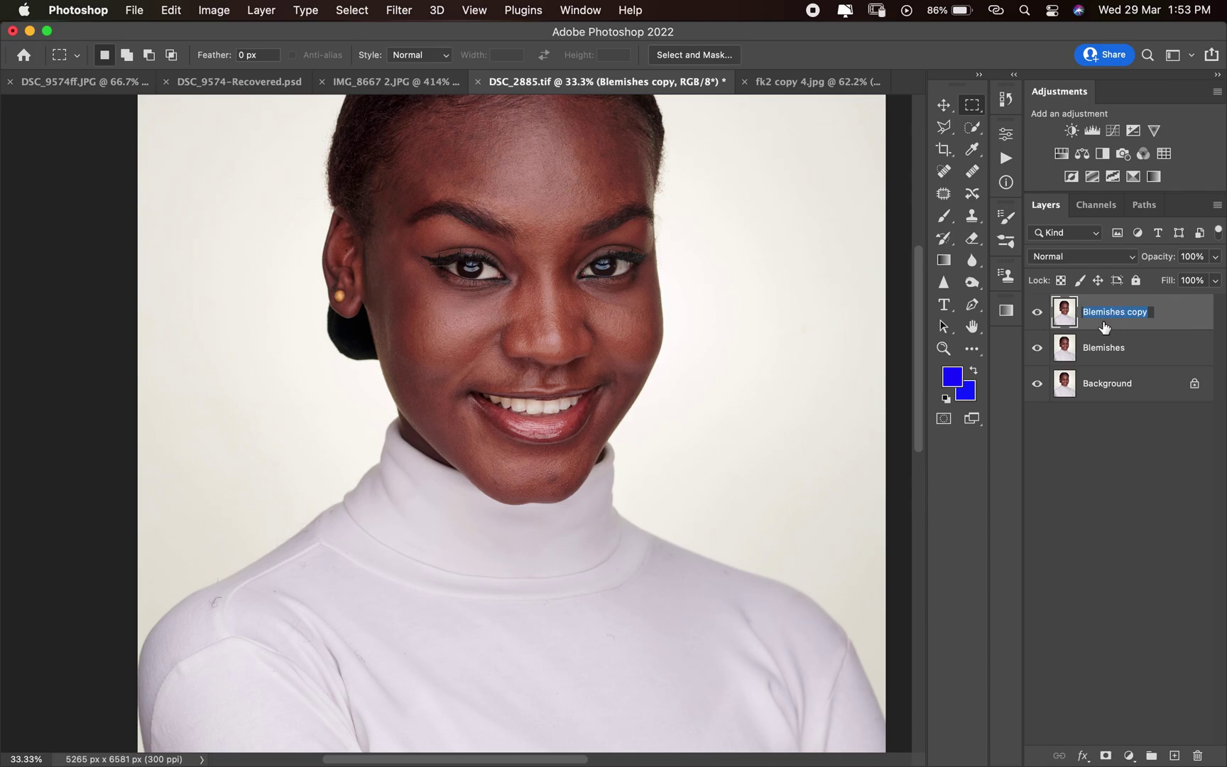
{"action": "type", "text": "4"}
{"action": "key", "text": "Return"}
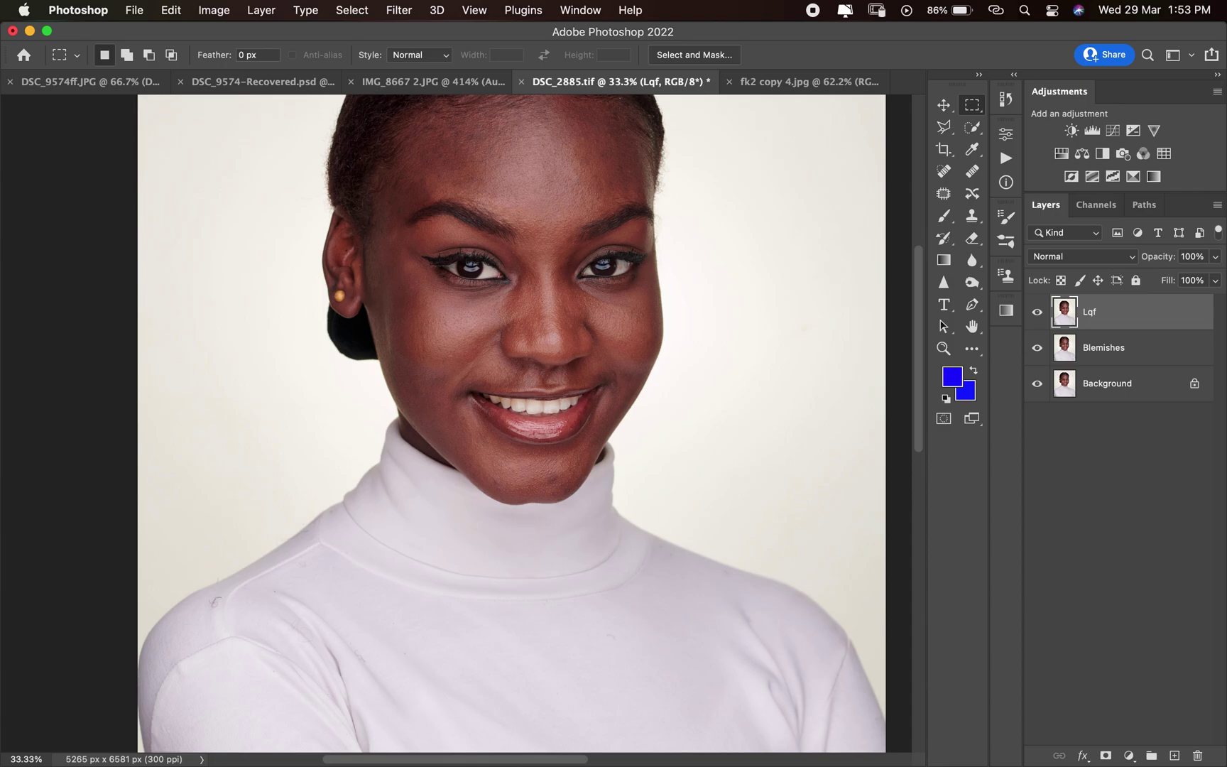
- Open the Liquify filter on the Lqf layer and look through its brush, face, view and reconstruct options
{"action": "left_click", "coordinate": [399, 11]}
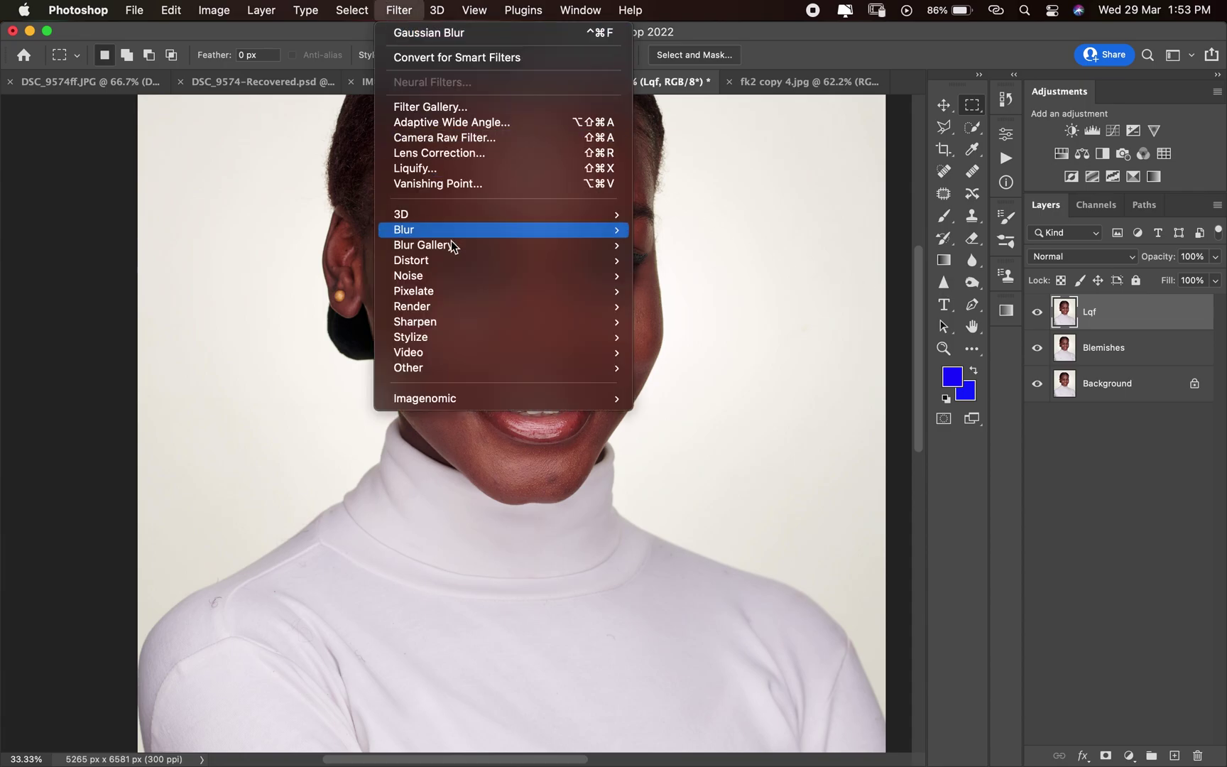
{"action": "left_click", "coordinate": [431, 170]}
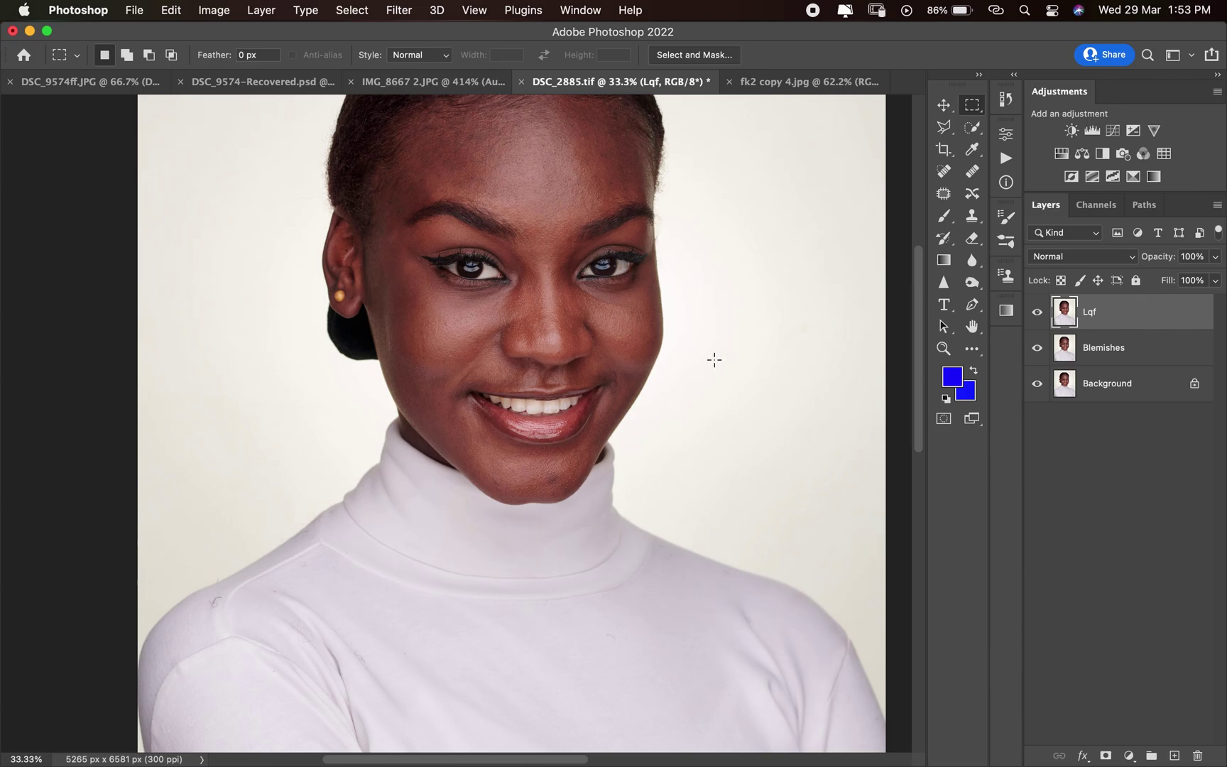
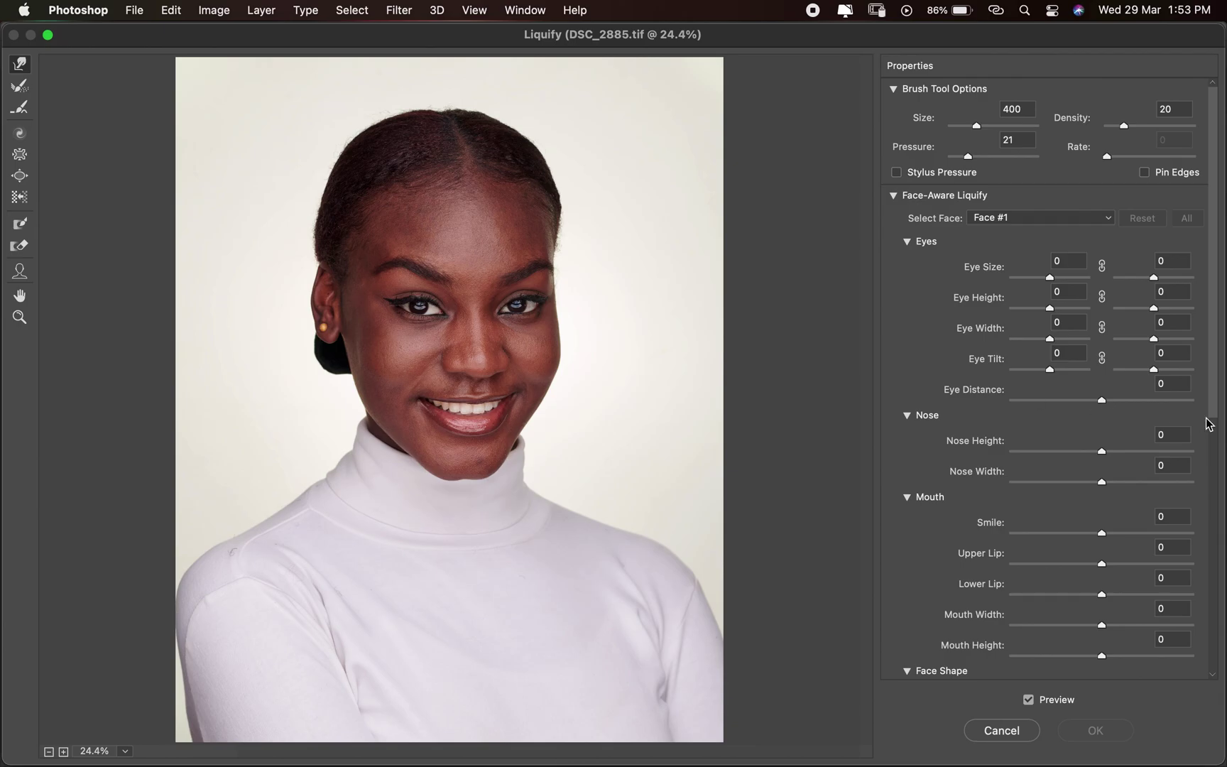
{"action": "mouse_move", "coordinate": [1216, 397]}
{"action": "left_mouse_down"}
{"action": "mouse_move", "coordinate": [1199, 572]}
{"action": "mouse_move", "coordinate": [1208, 631]}
{"action": "left_mouse_up"}
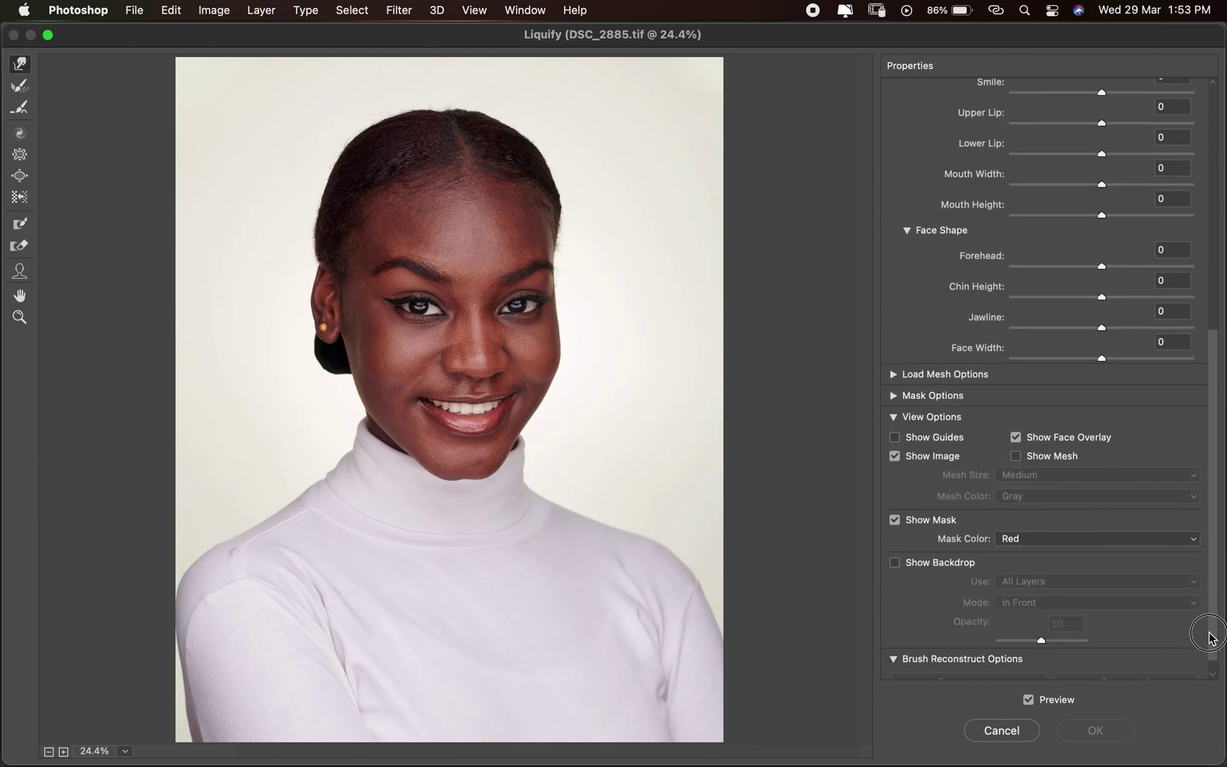
{"action": "left_click_drag", "start_coordinate": [1213, 584], "coordinate": [1209, 669]}
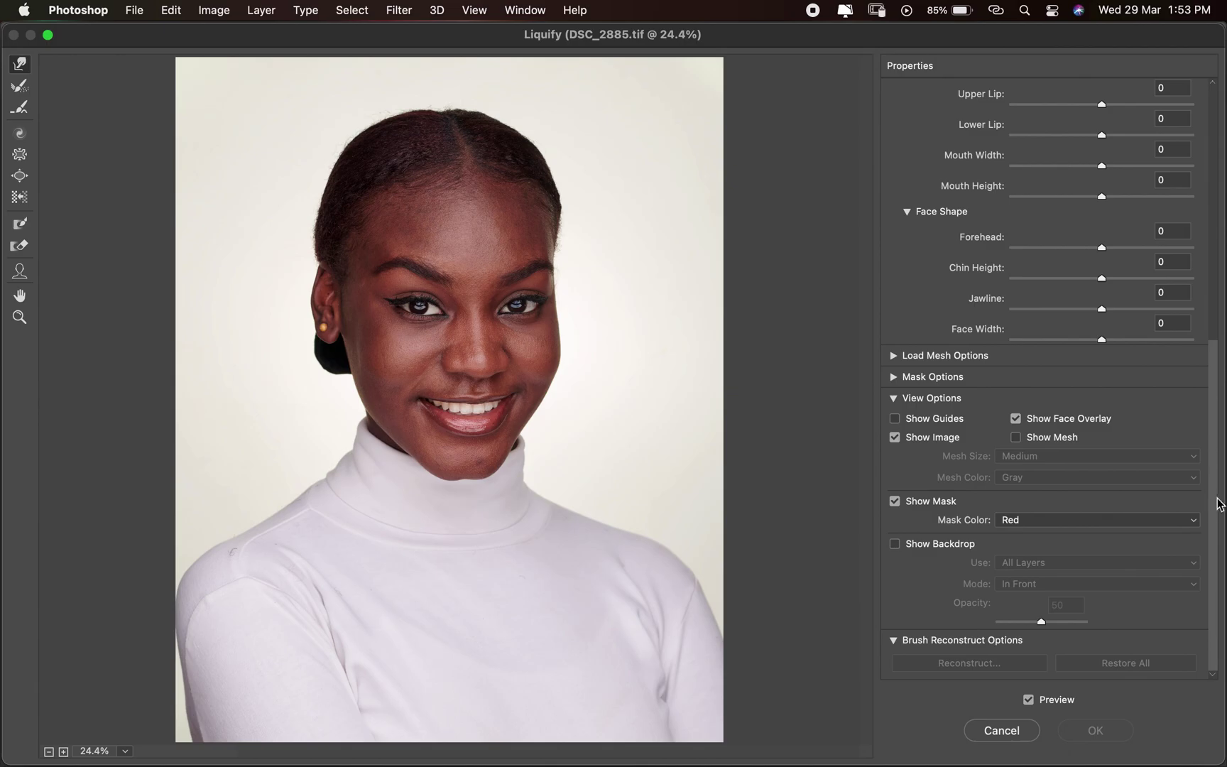
{"action": "left_click_drag", "start_coordinate": [1212, 465], "coordinate": [1222, 178]}
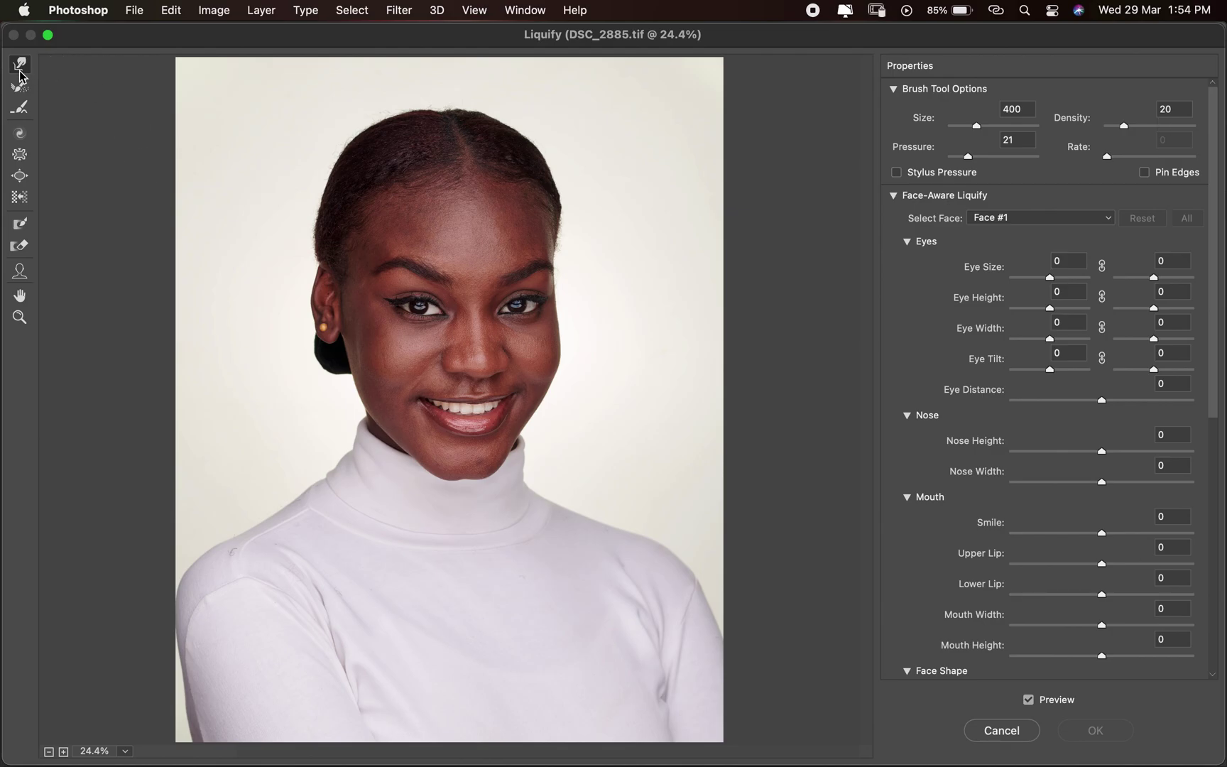
- Nudge the sweater's shoulder line beside the collar slightly outward with Forward Warp, then compare it with the original image
{"action": "left_click_drag", "start_coordinate": [316, 488], "coordinate": [312, 485]}
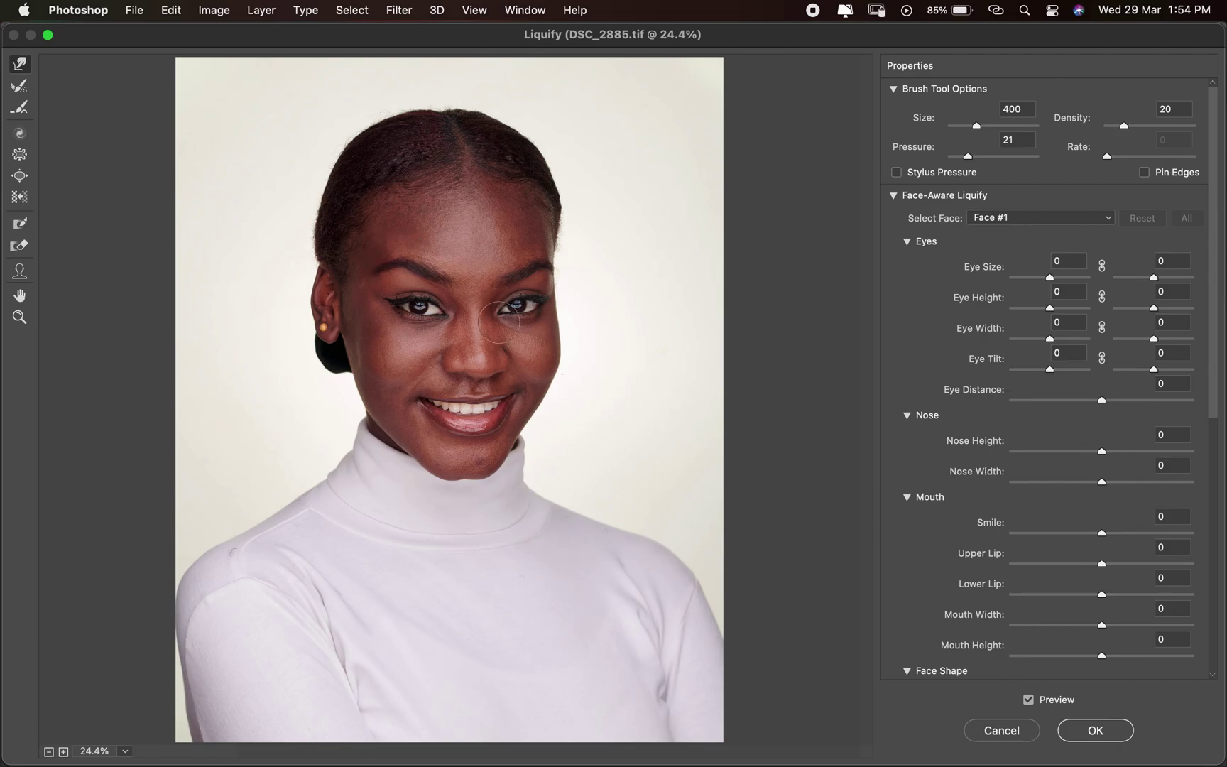
{"action": "scroll", "coordinate": [712, 496], "scroll_direction": "down", "scroll_amount": 2}
{"action": "scroll", "coordinate": [707, 497], "scroll_direction": "up", "scroll_amount": 2}
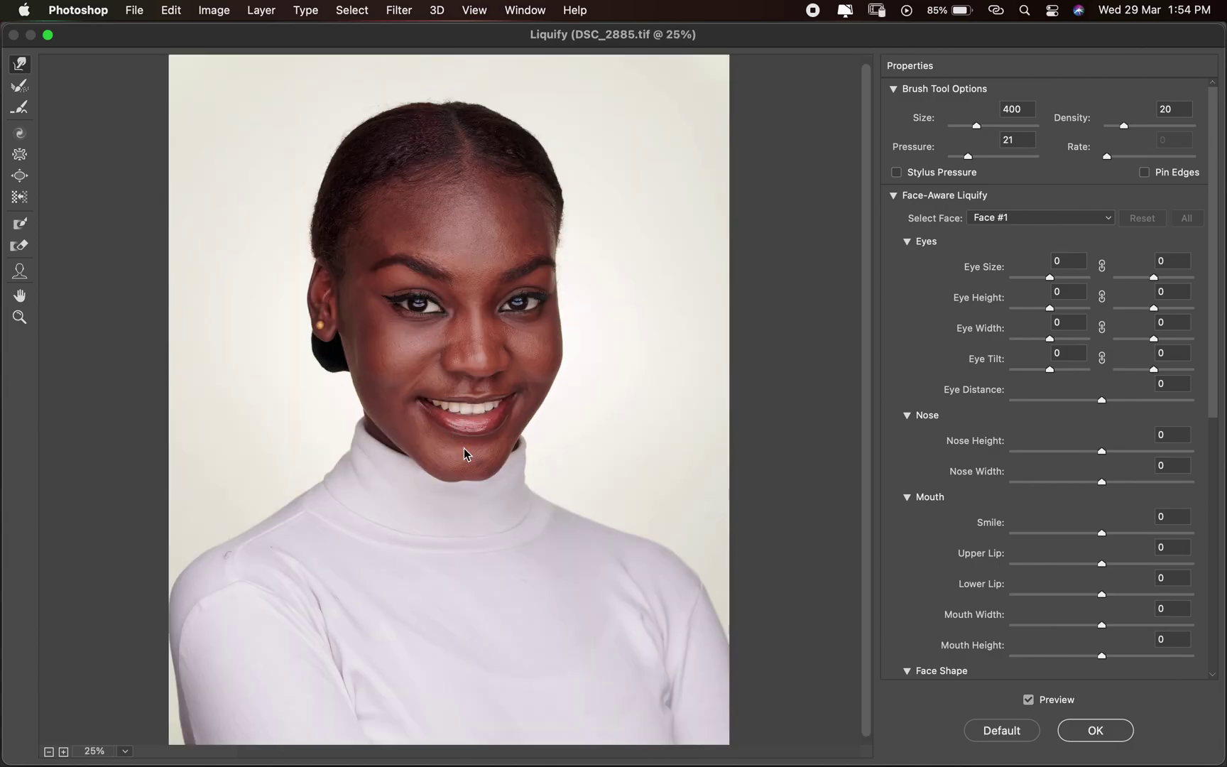
{"action": "key", "text": "super+equal"}
{"action": "left_click", "coordinate": [1029, 700]}
{"action": "left_click", "coordinate": [1030, 701]}
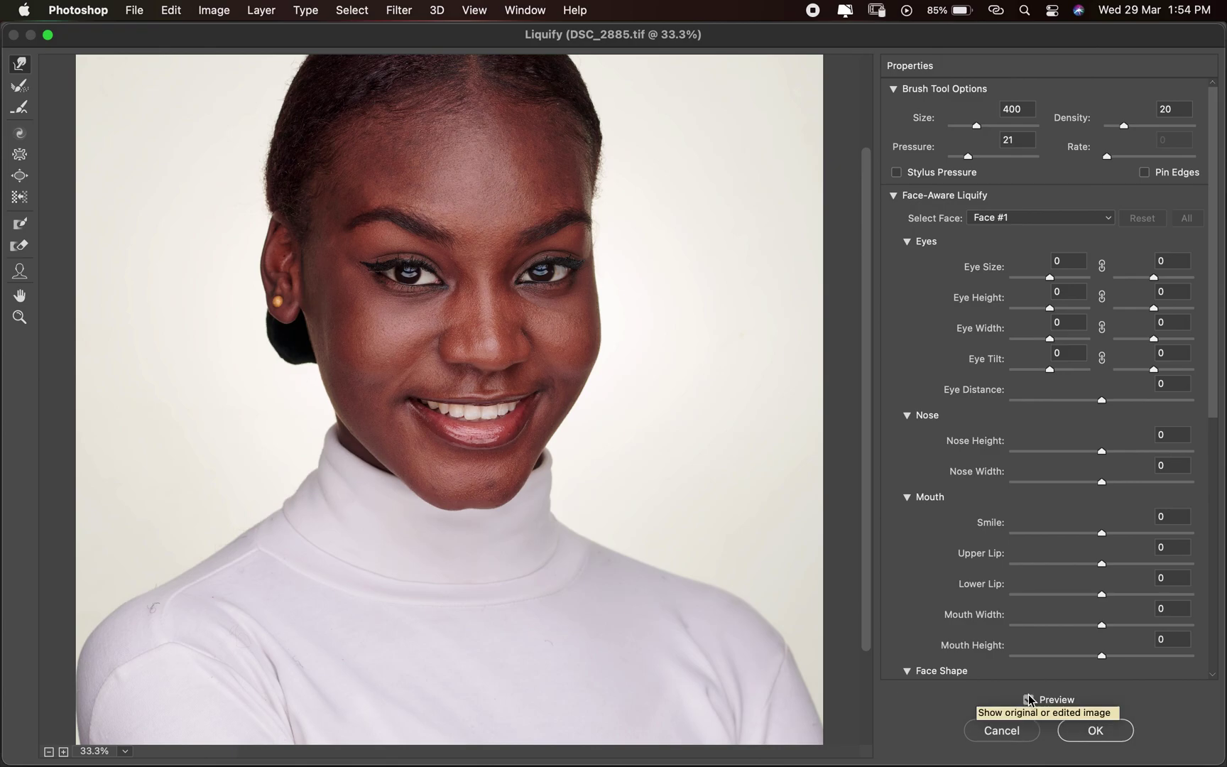
{"action": "left_click", "coordinate": [1029, 701]}
{"action": "left_click", "coordinate": [1029, 701]}
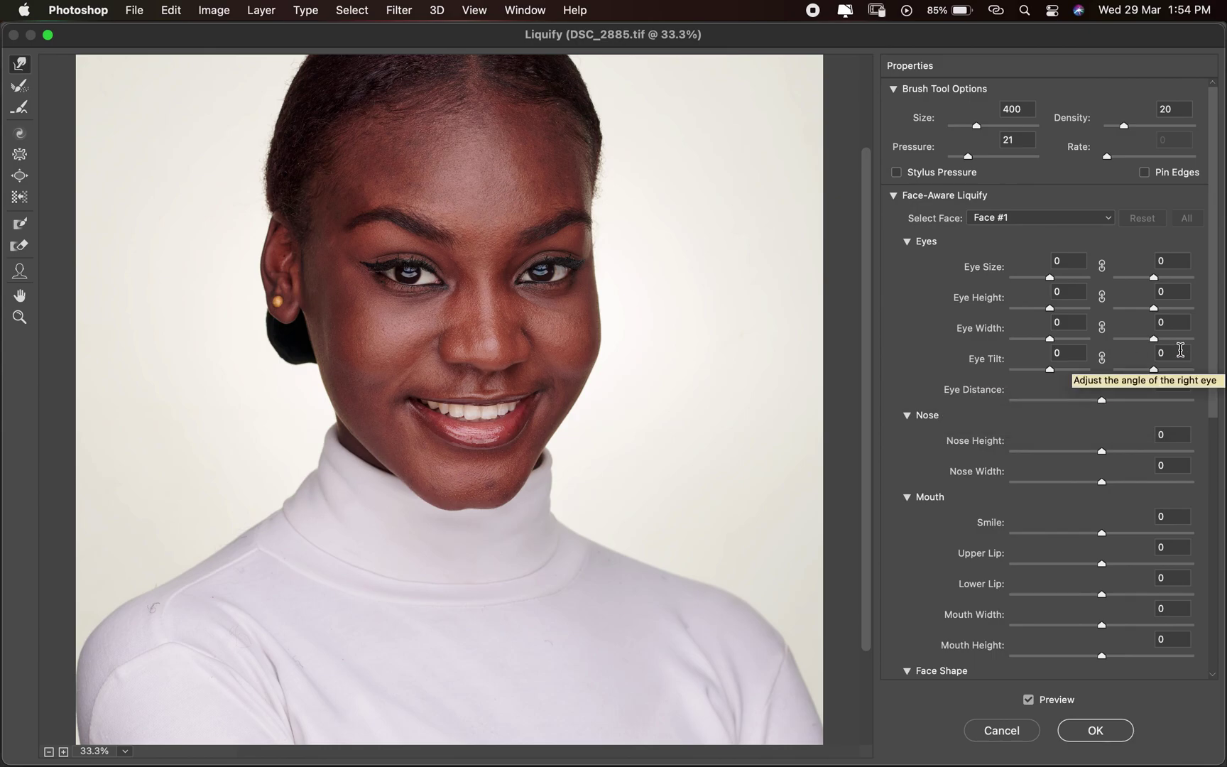
- Apply Reconstruct to the brushed Liquify areas with an amount of 100
{"action": "scroll", "coordinate": [1217, 368], "scroll_direction": "down", "scroll_amount": 12}
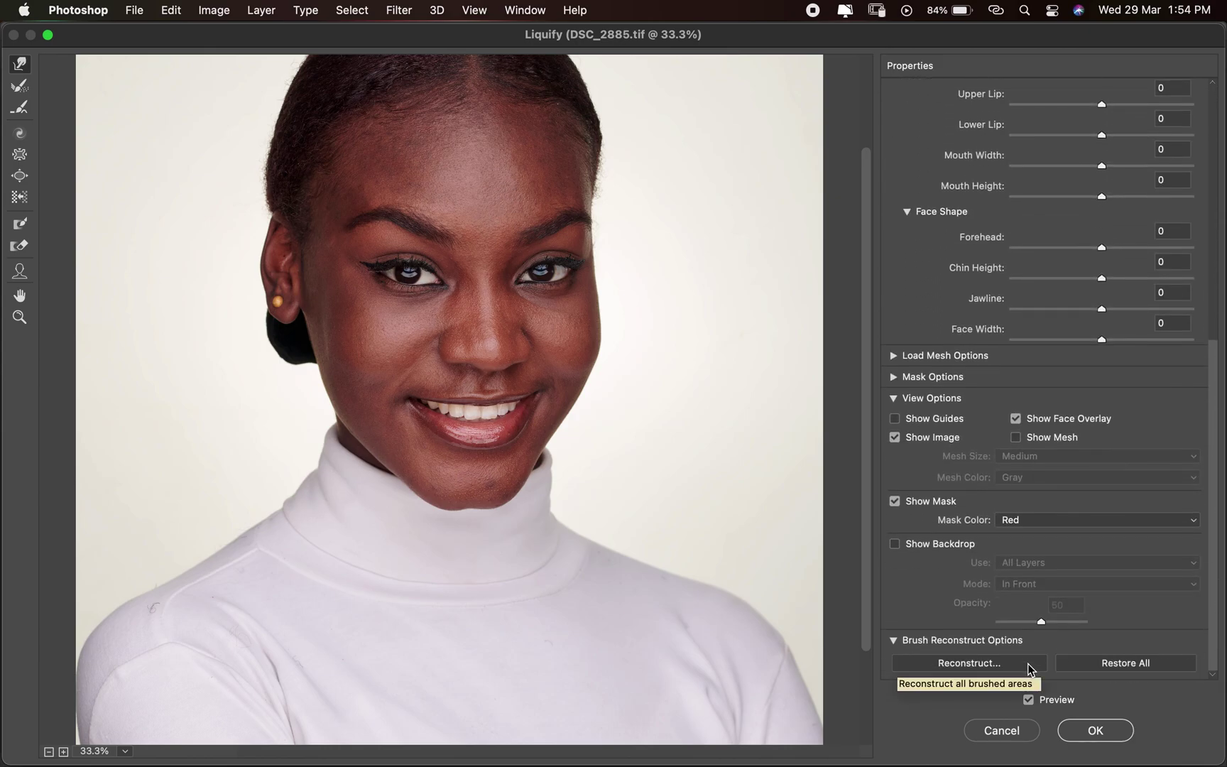
{"action": "left_click", "coordinate": [1027, 662]}
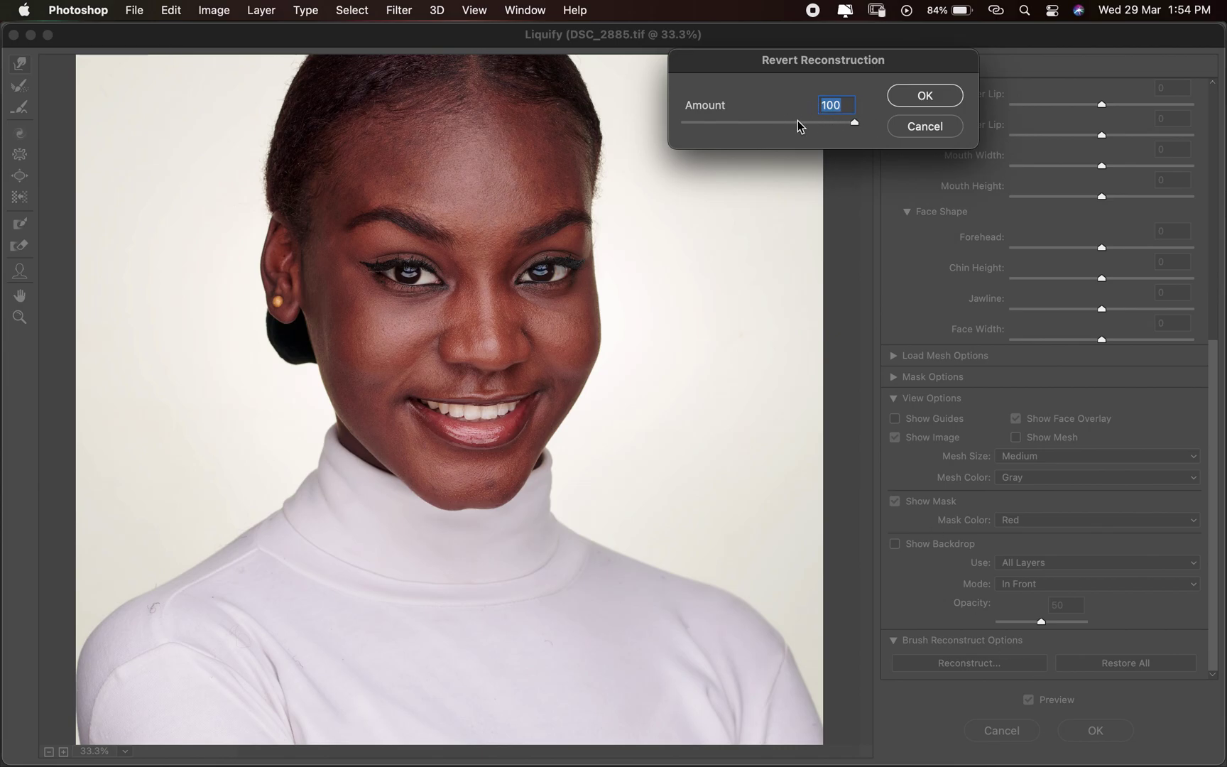
{"action": "left_click", "coordinate": [926, 98]}
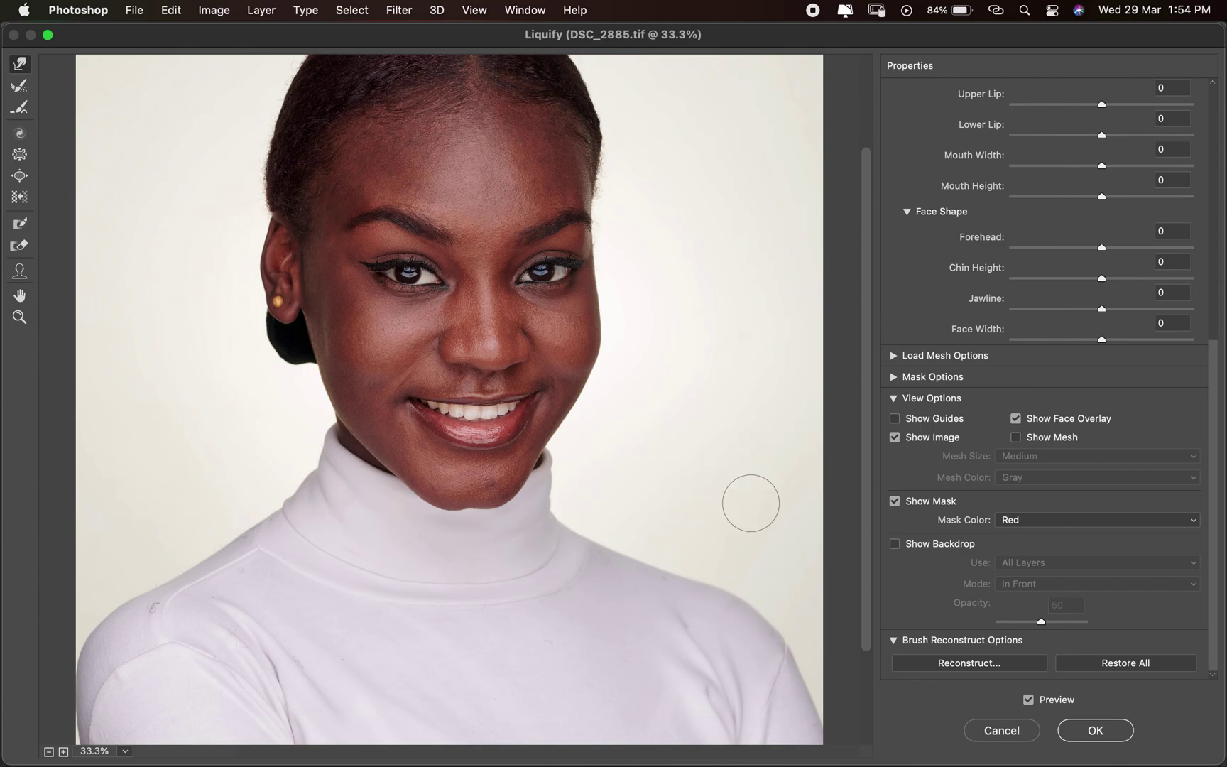
- Close Liquify and delete the Lqf layer, and compare the Blemishes layer with the original Background
{"action": "left_click", "coordinate": [1102, 740]}
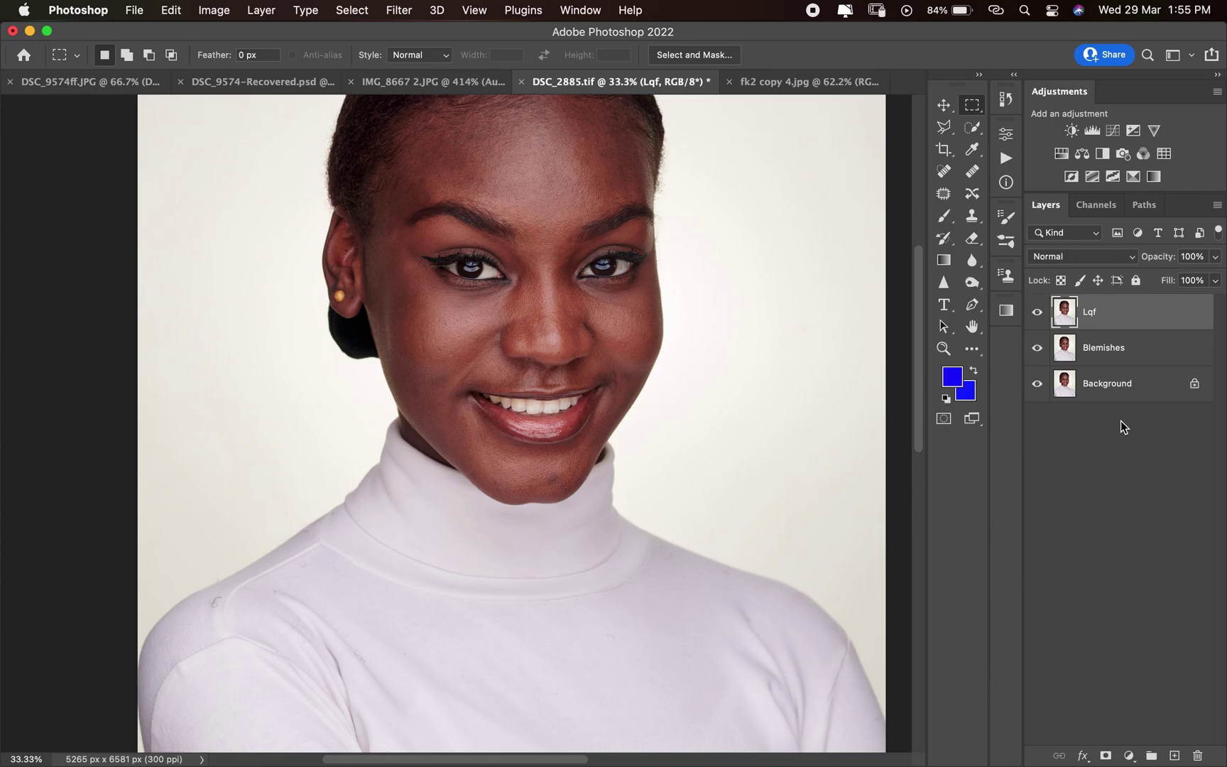
{"action": "key", "text": "BackSpace"}
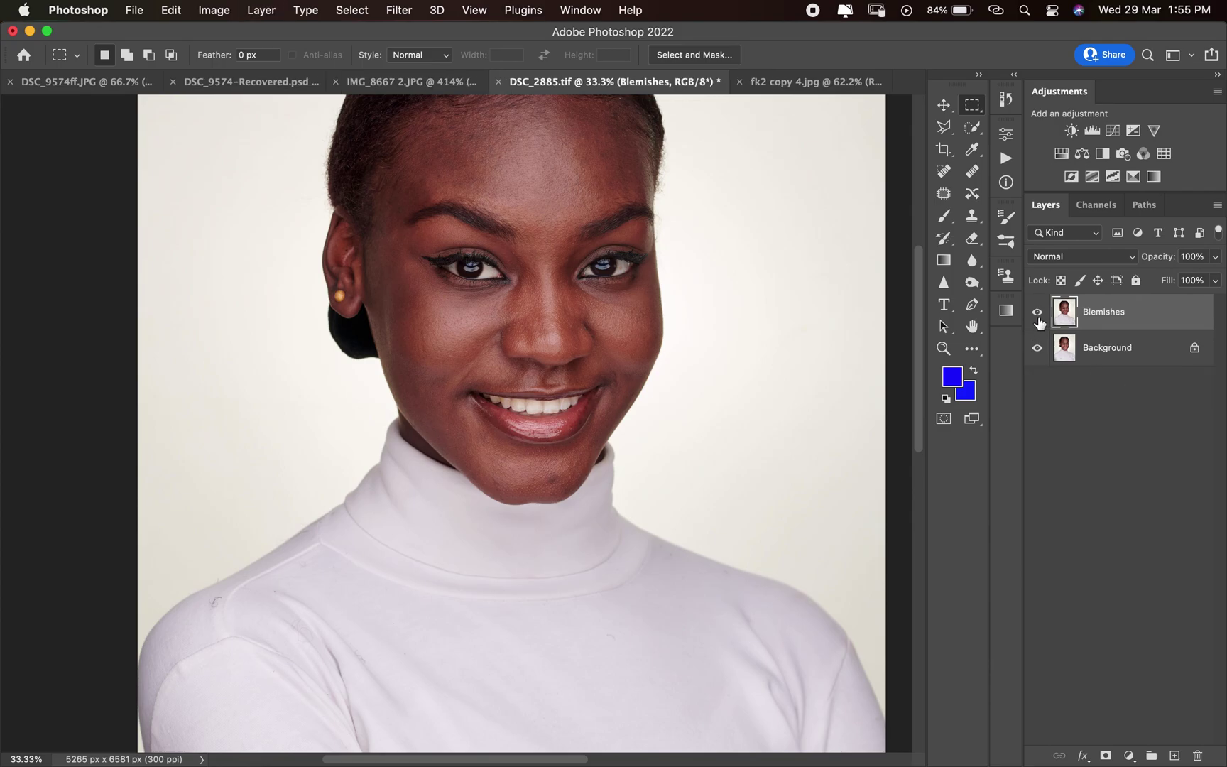
{"action": "left_click", "coordinate": [1037, 315]}
{"action": "left_click", "coordinate": [1038, 315]}
{"action": "left_click", "coordinate": [1038, 315]}
{"action": "left_click", "coordinate": [1038, 315]}
- Duplicate the Blemishes layer as Blur ref and convert the copy to a smart object
{"action": "key", "text": "super+j"}
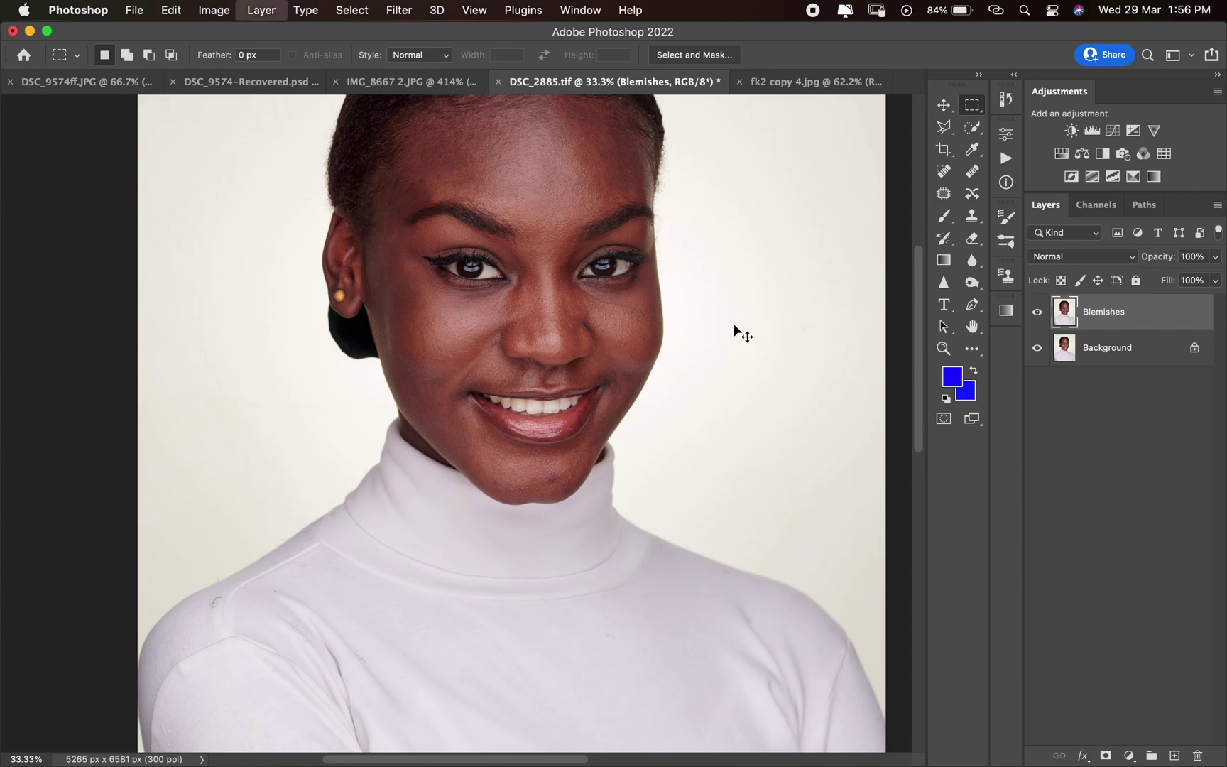
{"action": "double_click", "coordinate": [1103, 316]}
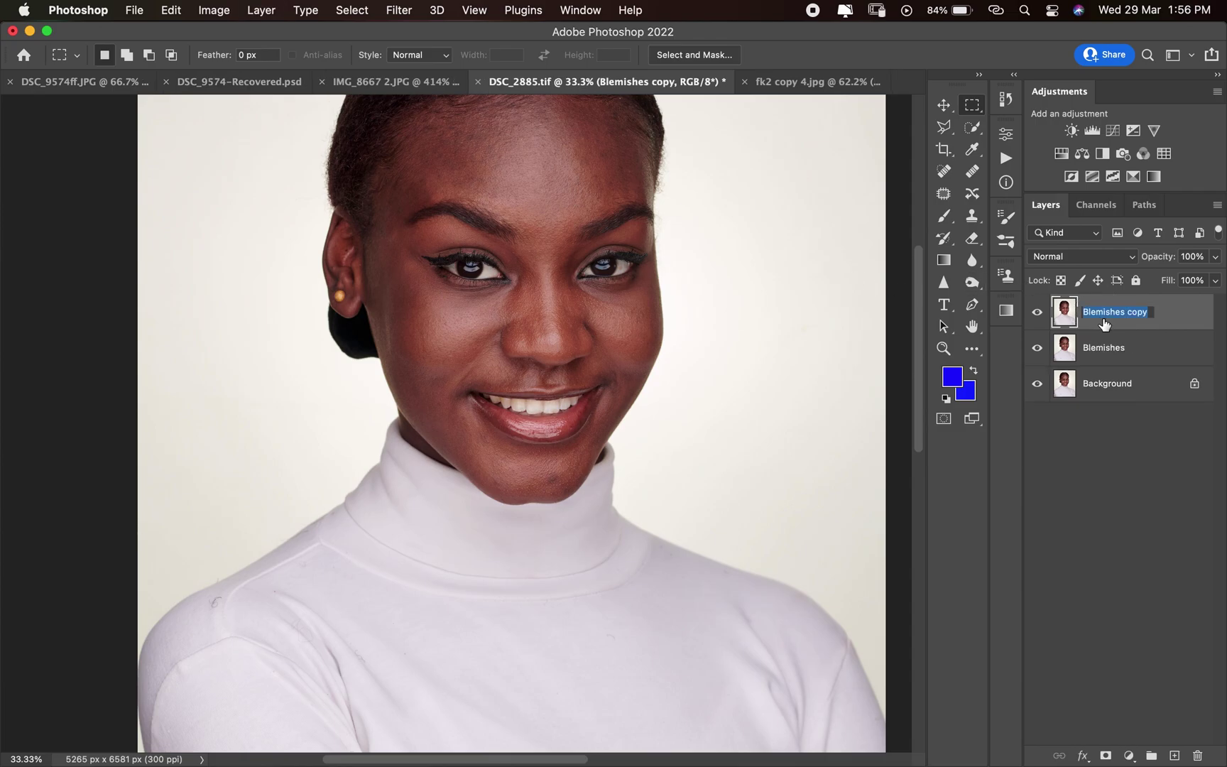
{"action": "type", "text": "Blur ref"}
{"action": "key", "text": "Return"}
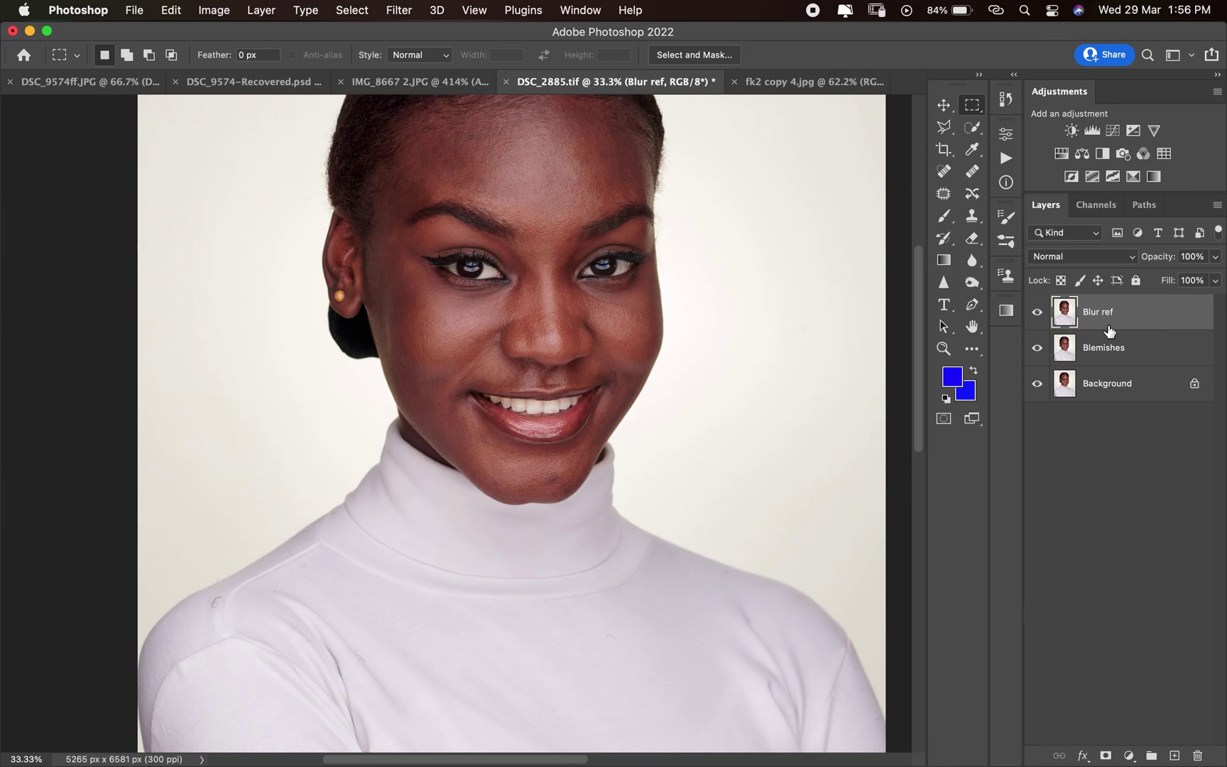
{"action": "right_click", "coordinate": [1125, 334]}
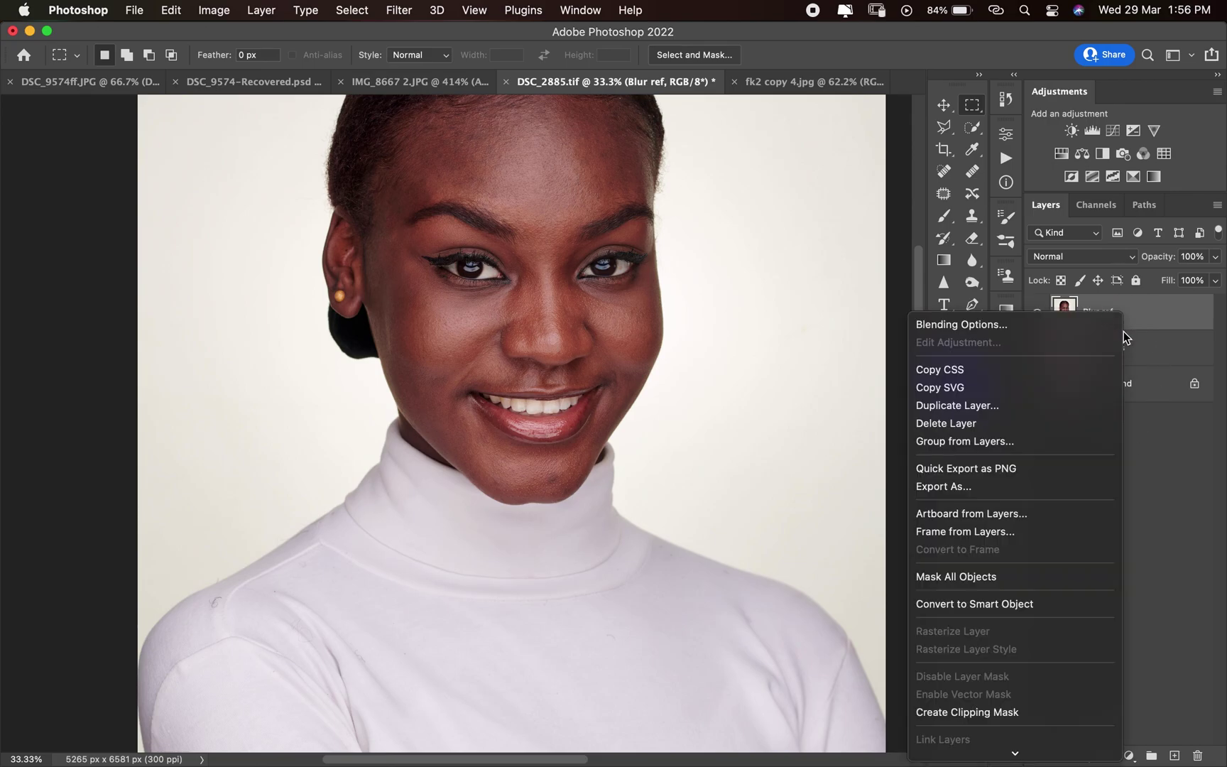
{"action": "left_click", "coordinate": [1014, 605]}
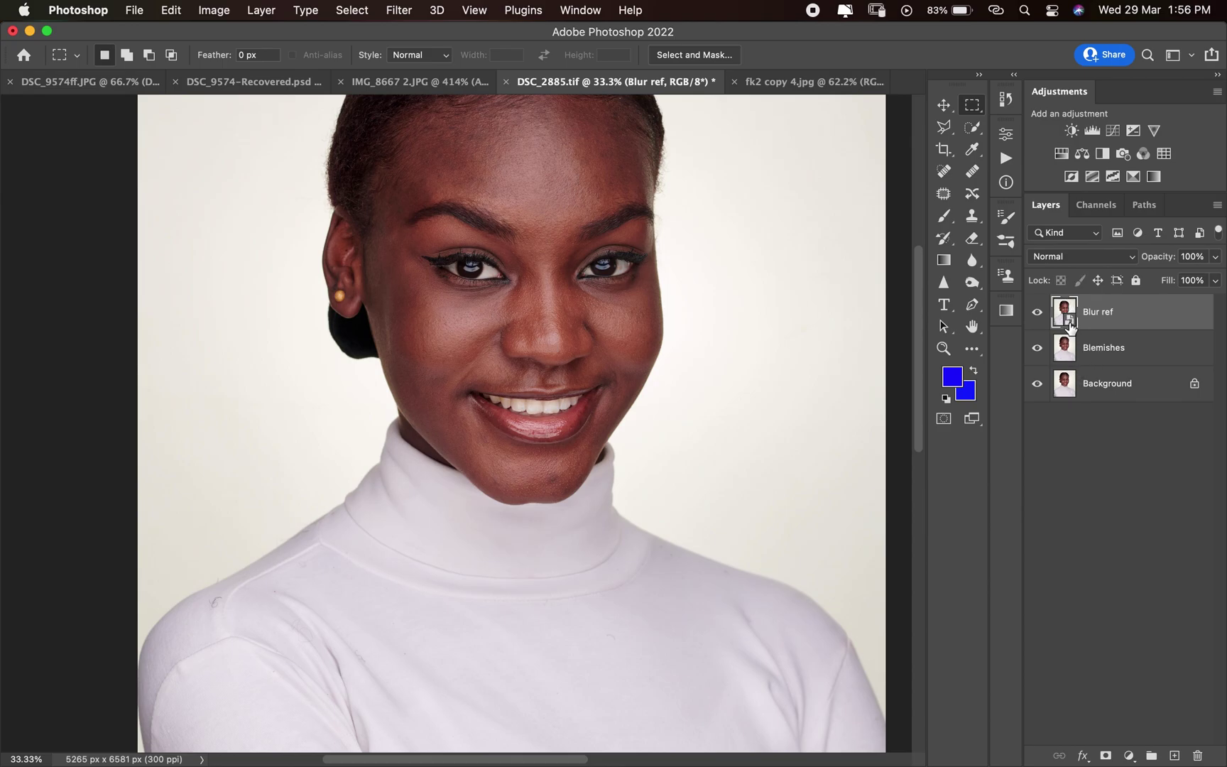
- Apply a Gaussian Blur with a radius of 8 pixels to the Blur ref smart object
{"action": "left_click", "coordinate": [399, 10]}
{"action": "mouse_move", "coordinate": [434, 234]}
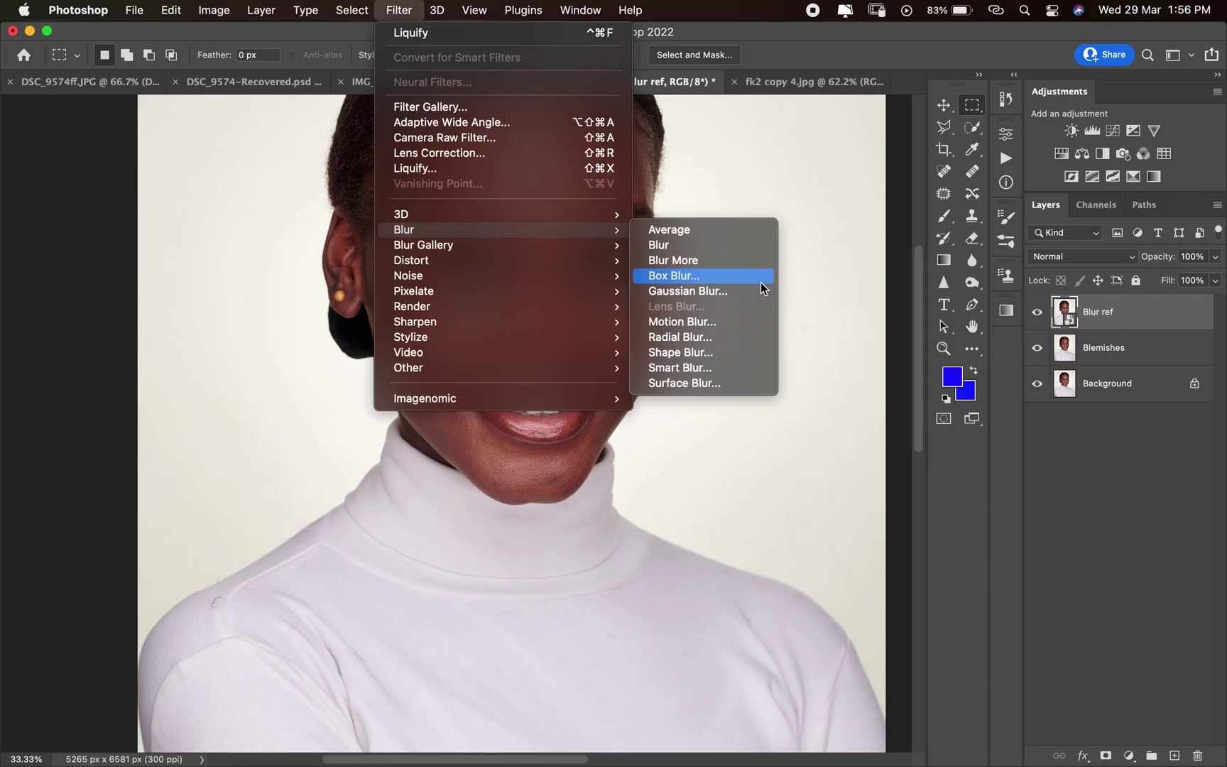
{"action": "left_click", "coordinate": [729, 291]}
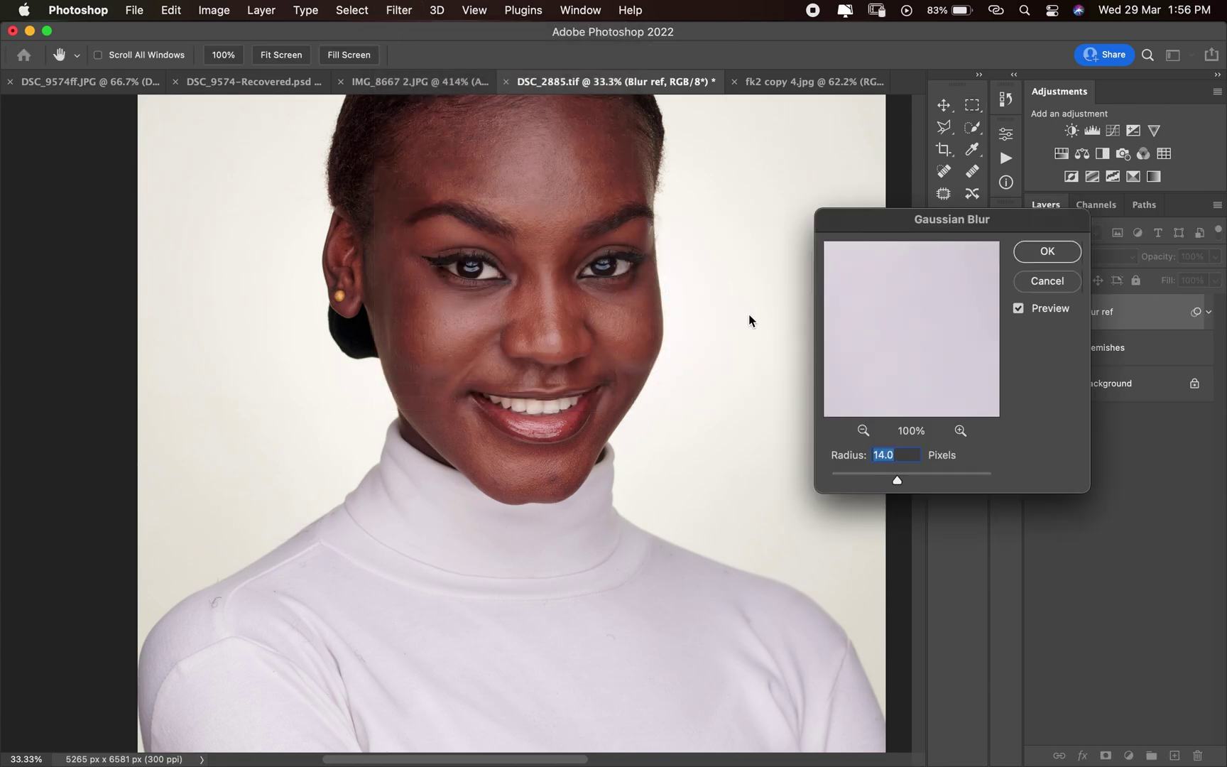
{"action": "type", "text": "4"}
{"action": "key", "text": "BackSpace"}
{"action": "type", "text": "8"}
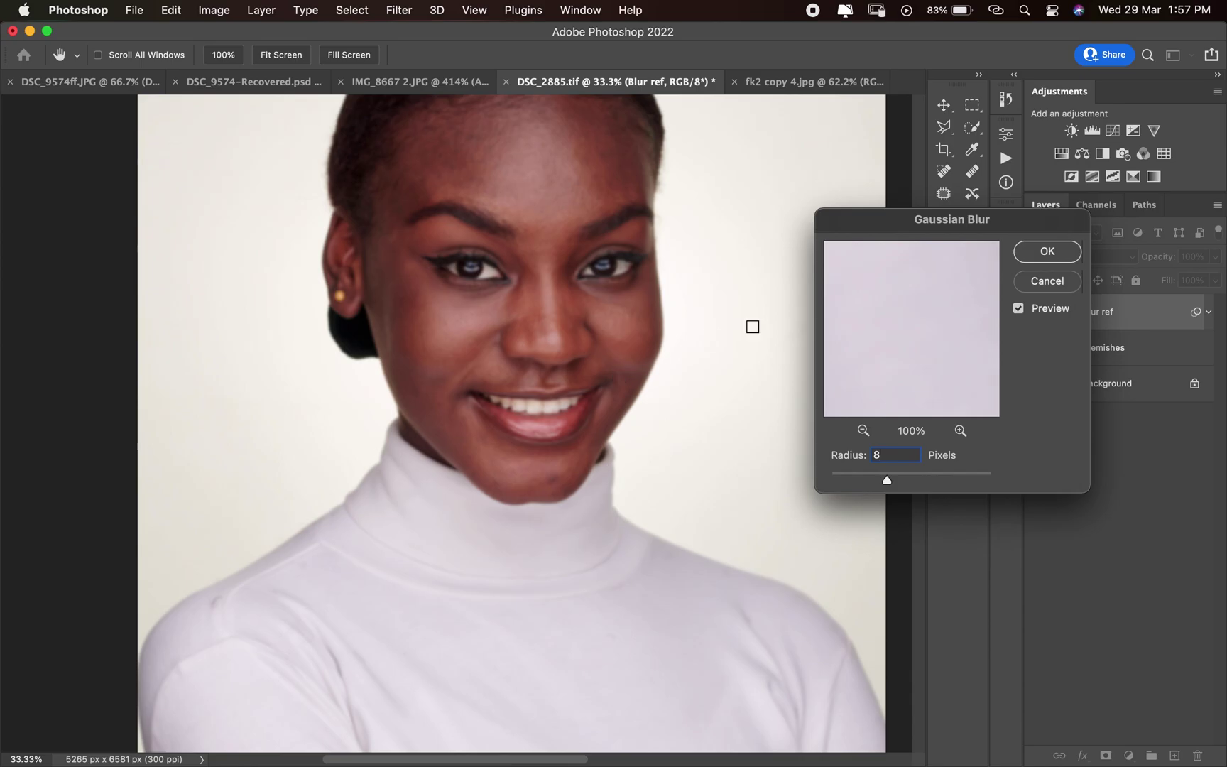
{"action": "left_click", "coordinate": [1022, 254]}
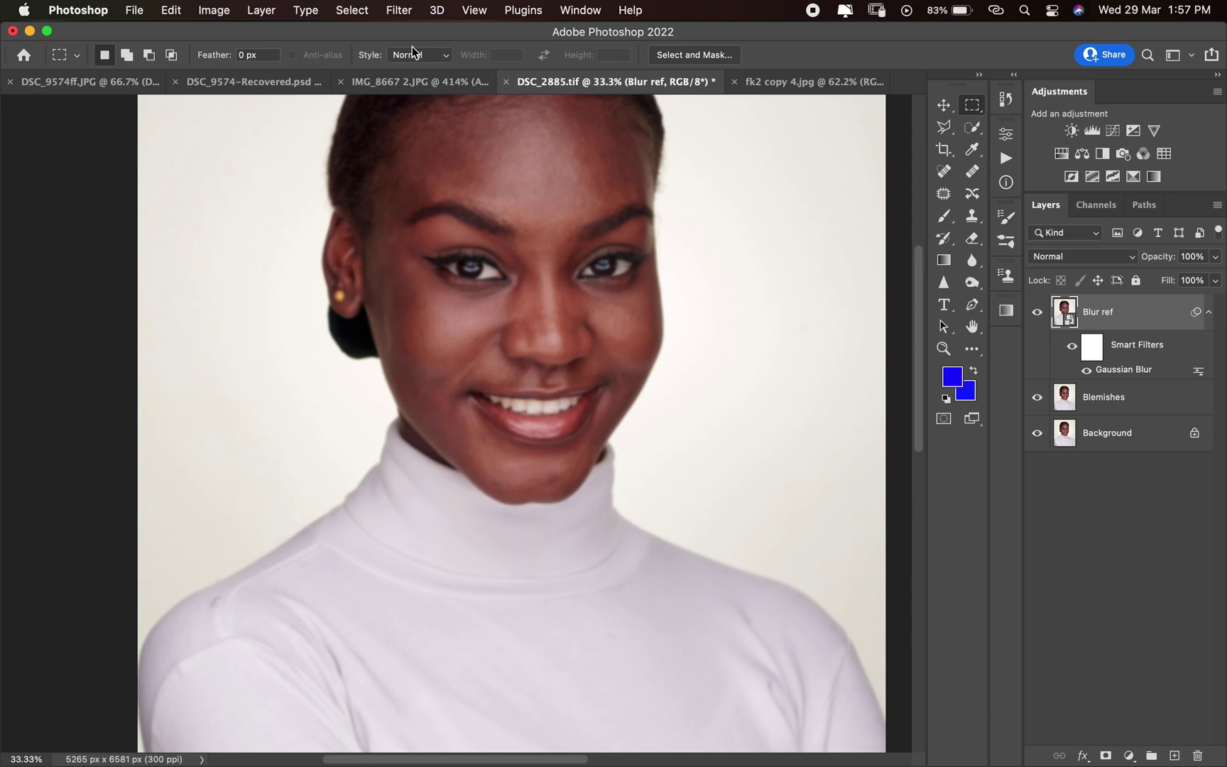
- Reopen the Gaussian Blur smart filter on Blur ref and enter a radius of 8 pixels again
{"action": "double_click", "coordinate": [1122, 370]}
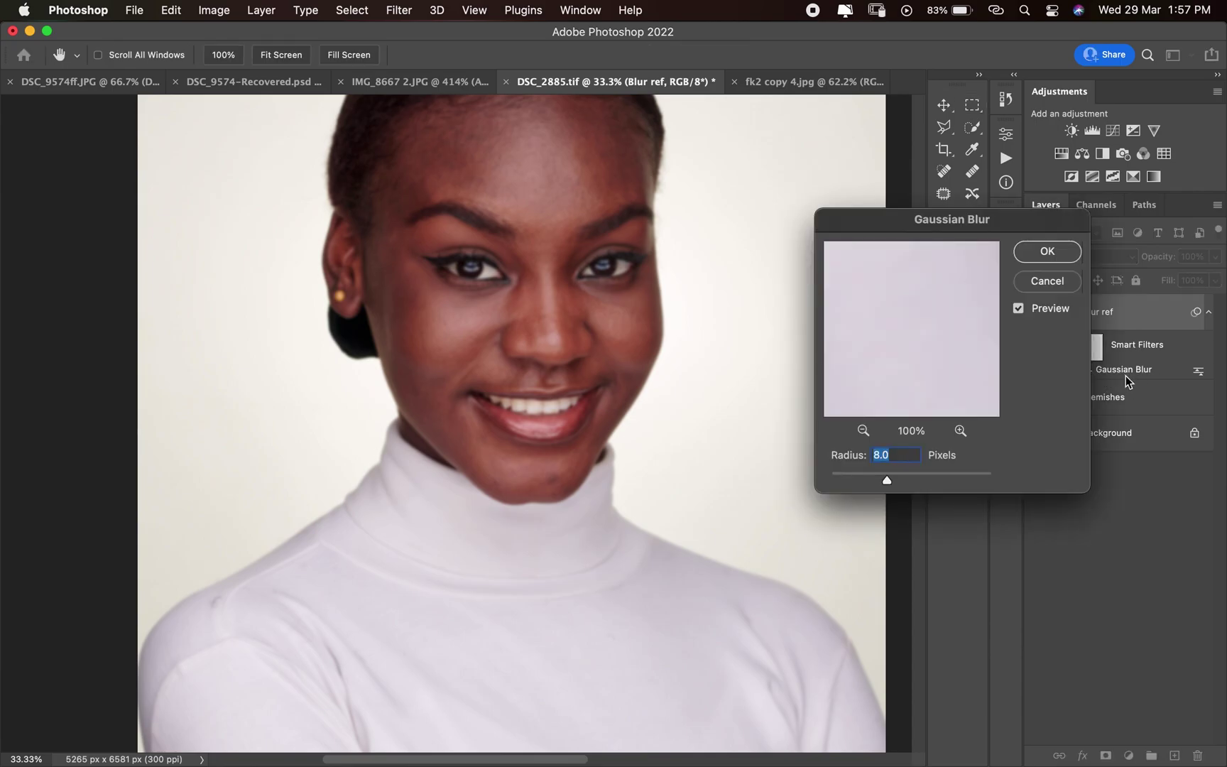
{"action": "key", "text": "BackSpace"}
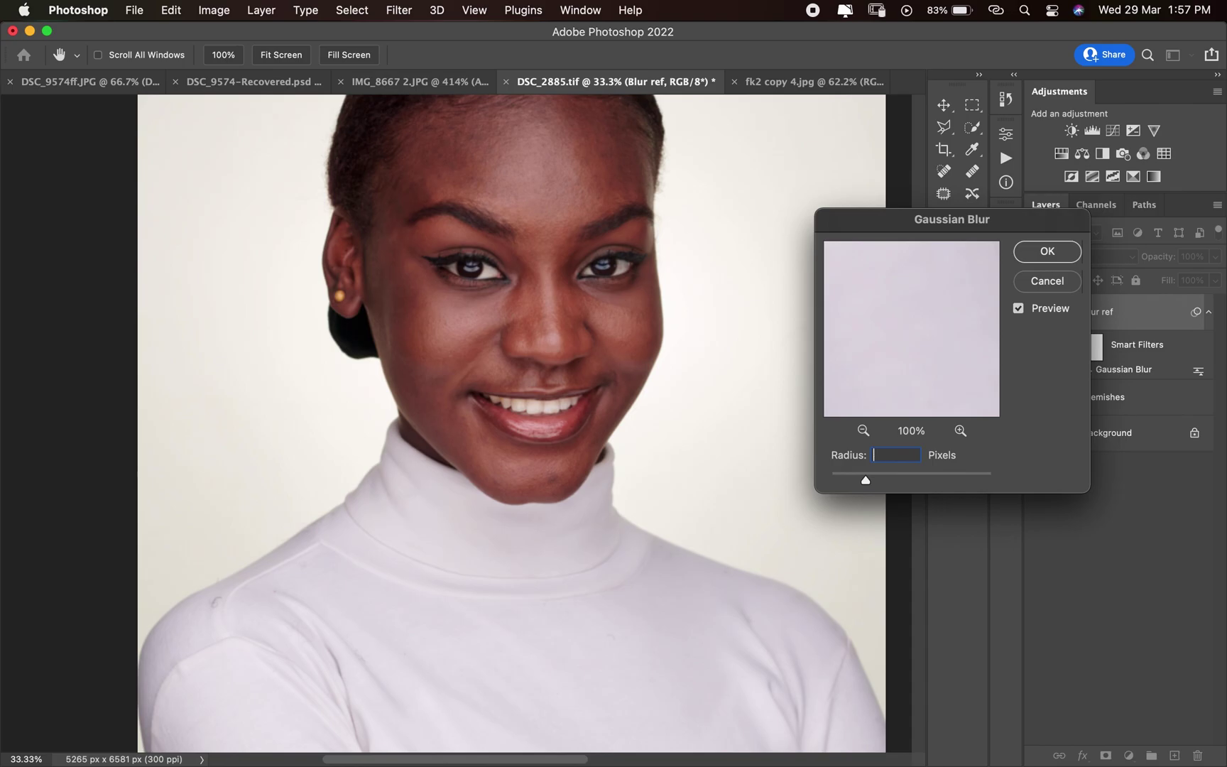
{"action": "type", "text": "8"}
{"action": "key", "text": "Return"}
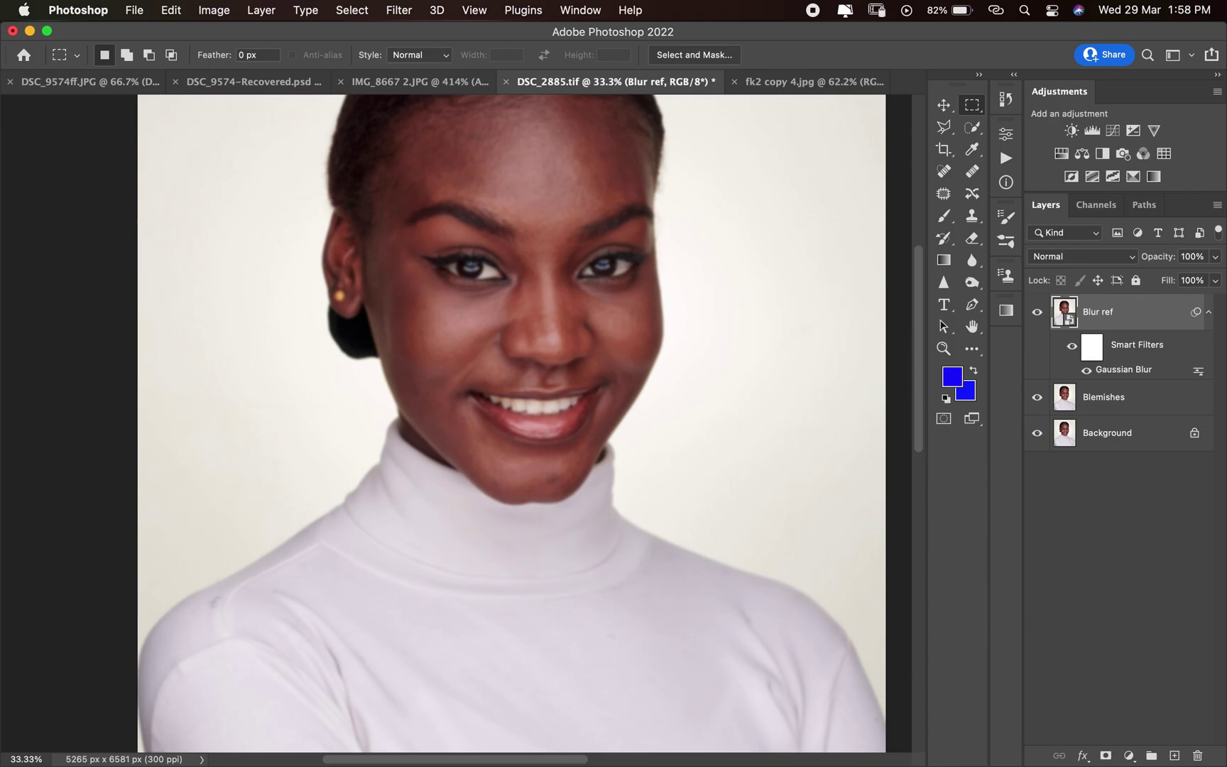
- View the reference portrait in fk2 copy 4.jpg and return to the DSC_2885.tif document
{"action": "left_click", "coordinate": [810, 82]}
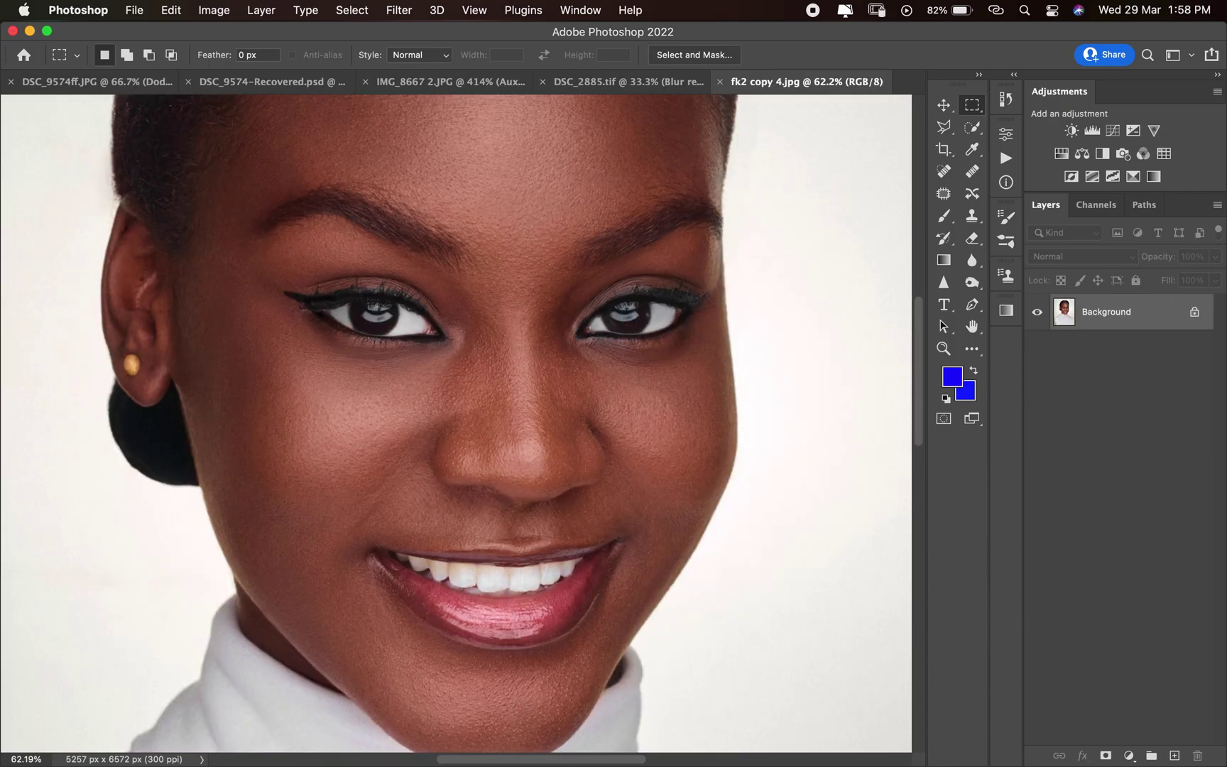
{"action": "left_click", "coordinate": [628, 81]}
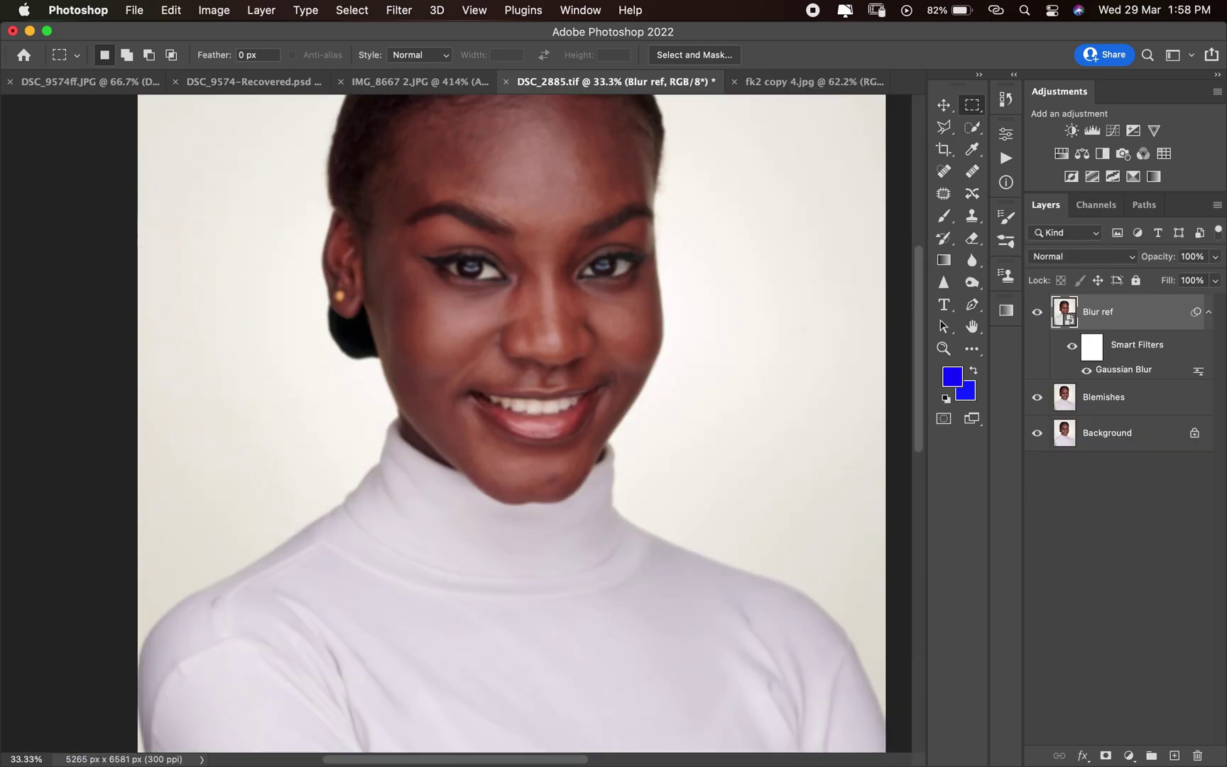